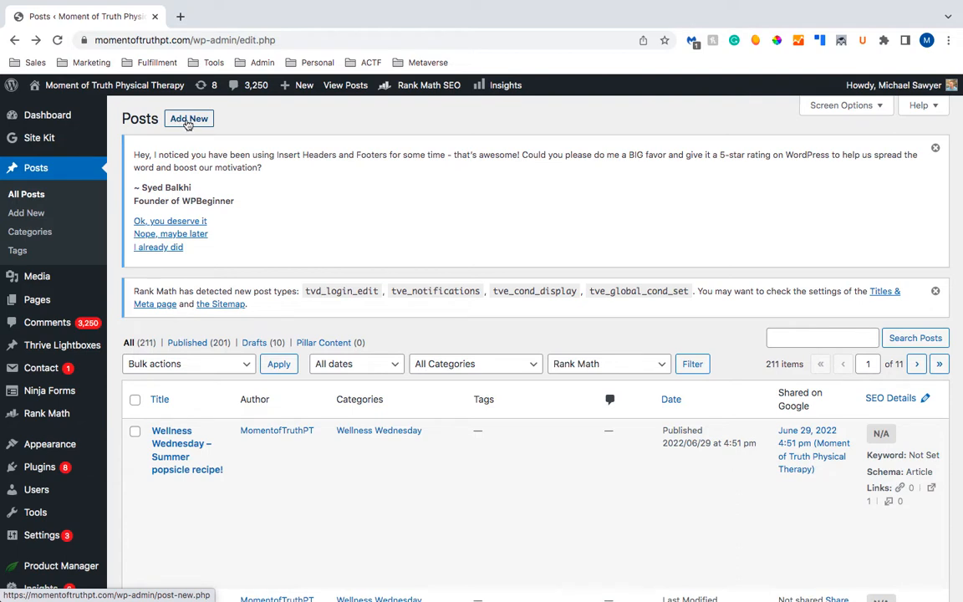
Create a new post titled "Get Your Body Back After Pregnancy: Changing the Conversation".
click(192, 121)
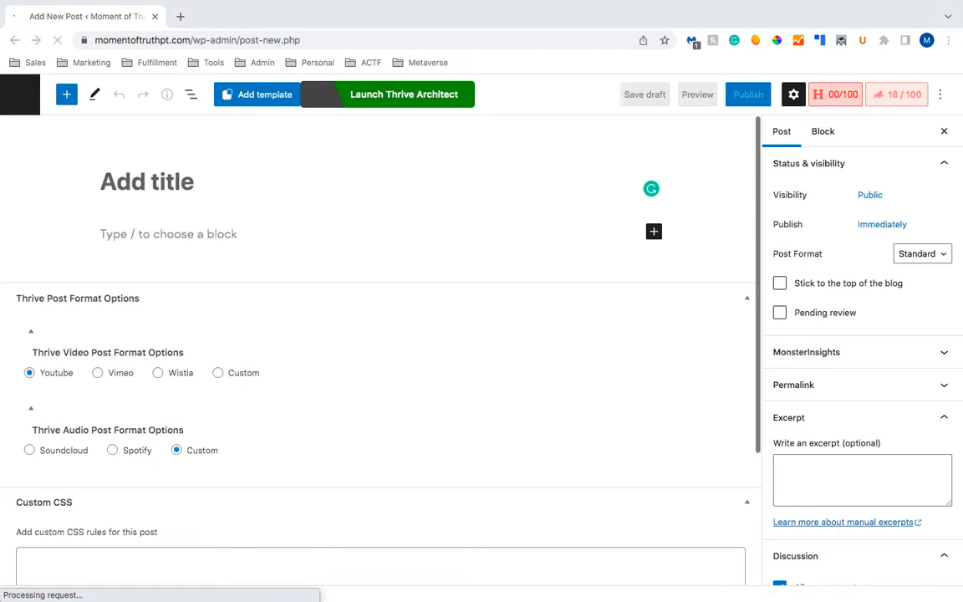
click(166, 180)
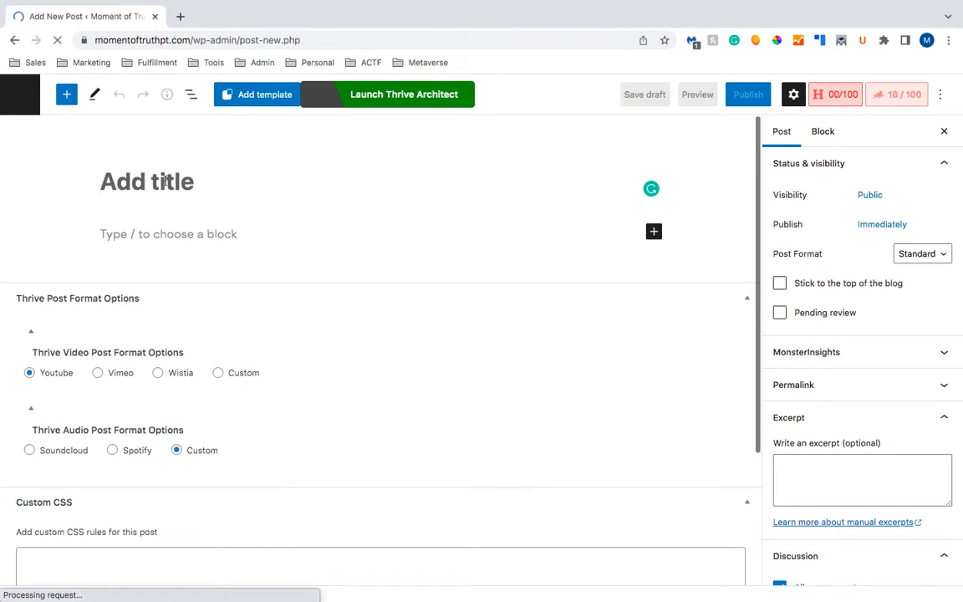
text(Get Your Body Back After Pregnancy: Changing the Conversation)
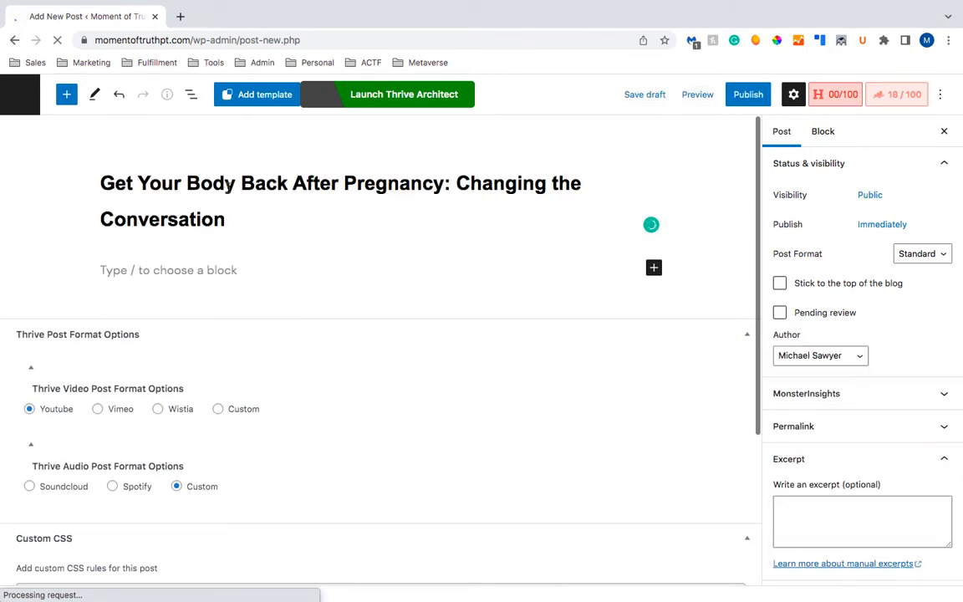
scroll(200, 270, down, 1)
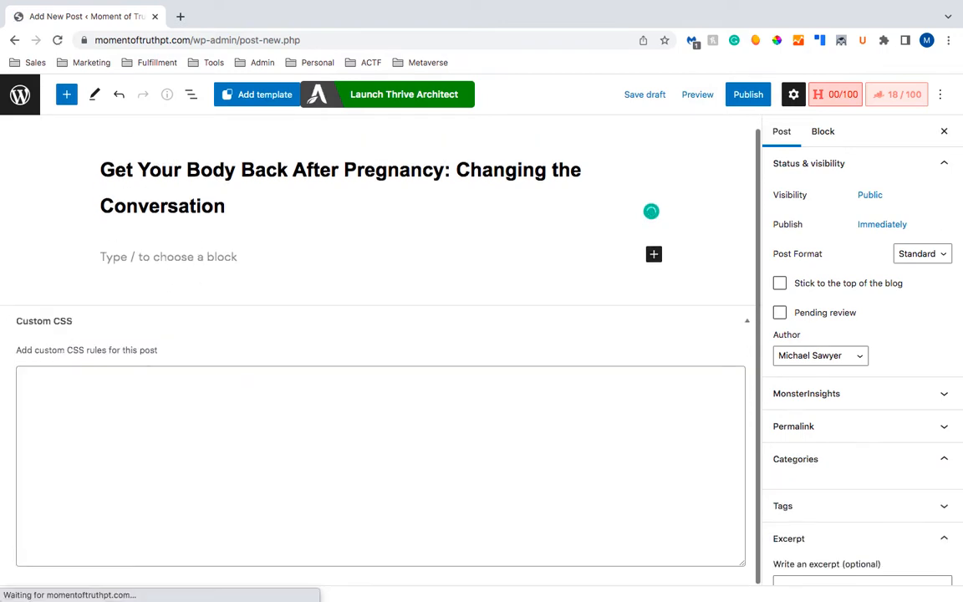
Paste the article's three copied introduction paragraphs into the post body below the title.
click(168, 257)
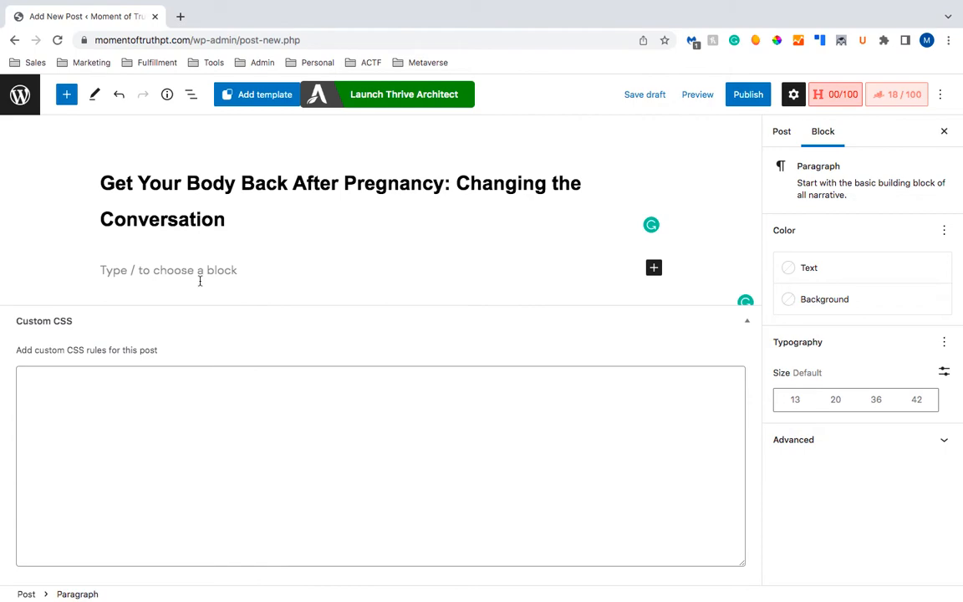
key(ctrl+v)
scroll(200, 281, down, 3)
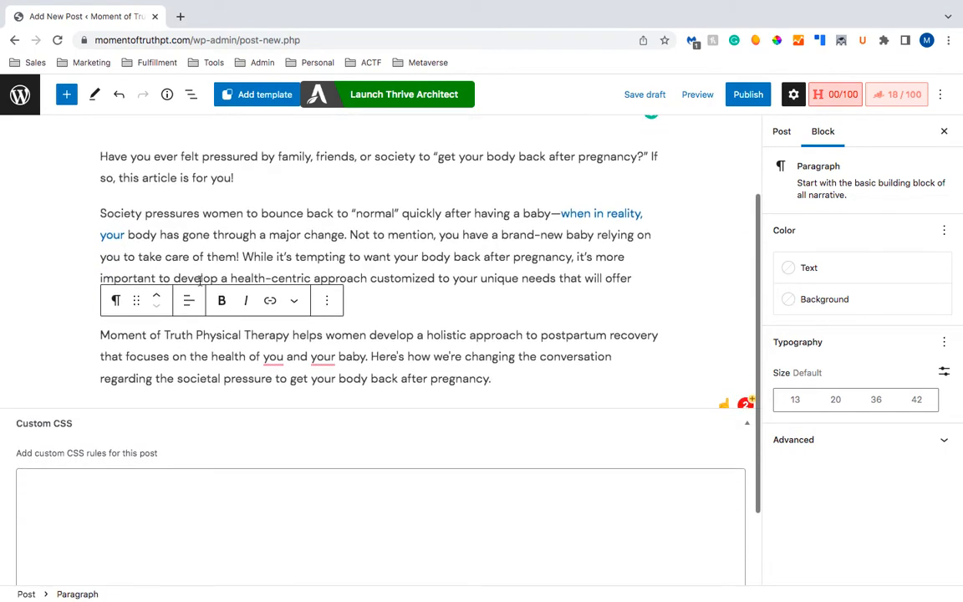
Add an H2 heading "What's the Current Conversation Surrounding Getting Your Body Back After Pregnancy?" below the introduction.
key(Return)
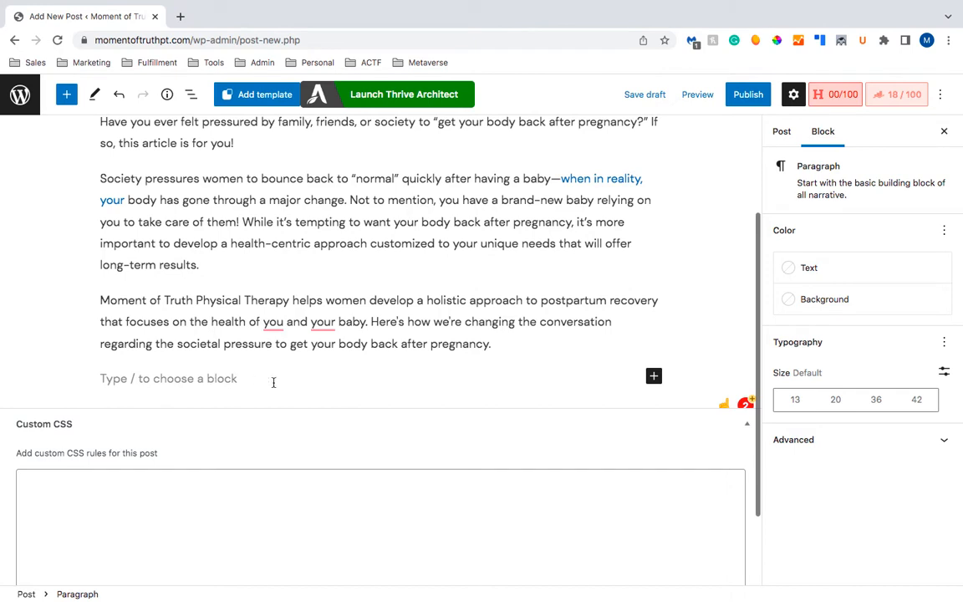
text(What's the Current Conversation Surrounding Getting Your Body Back After Pregnancy?)
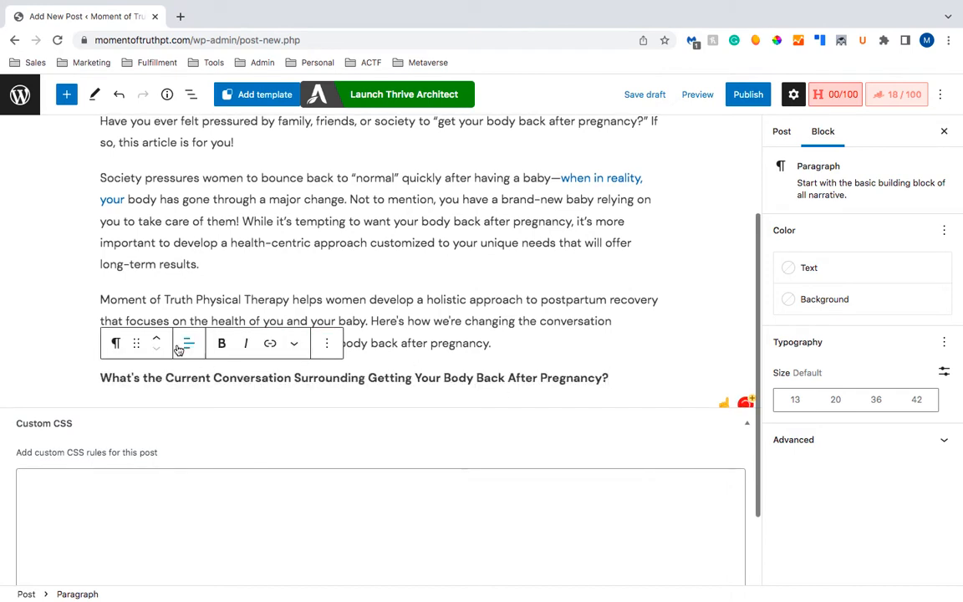
click(115, 343)
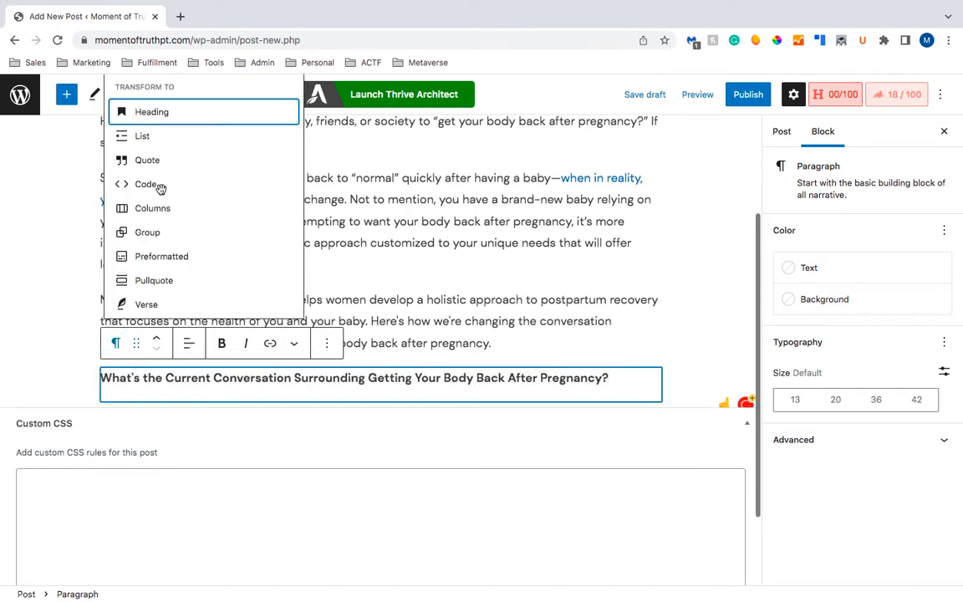
click(153, 112)
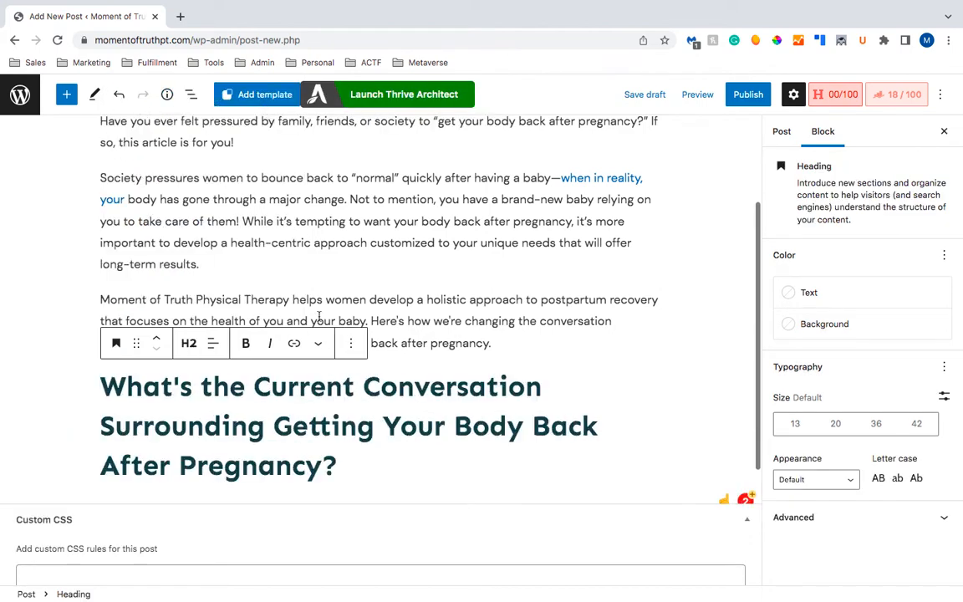
Add an empty paragraph below the H2 heading and paste the rest of the copied article there.
scroll(304, 395, down, 1)
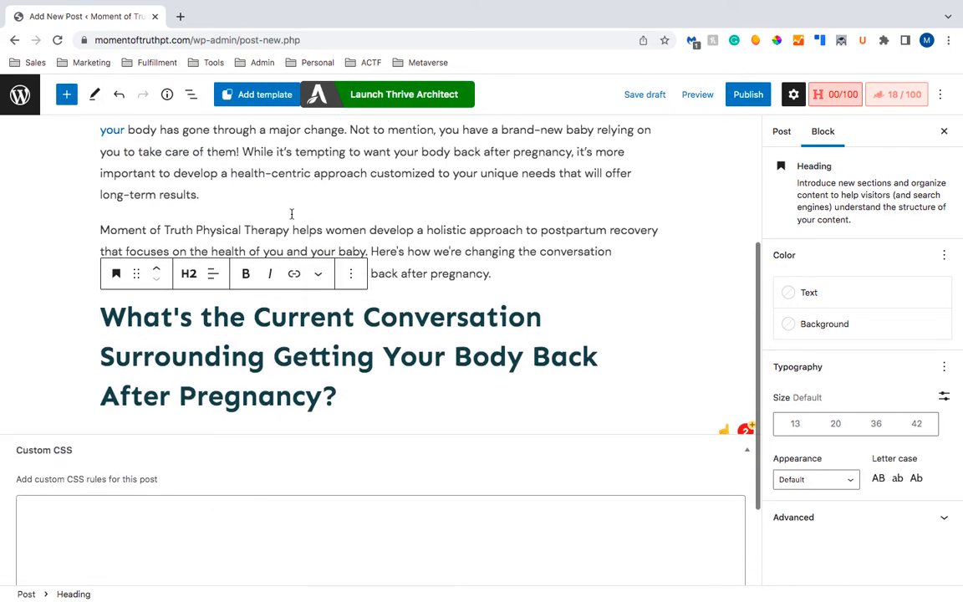
scroll(297, 259, up, 1)
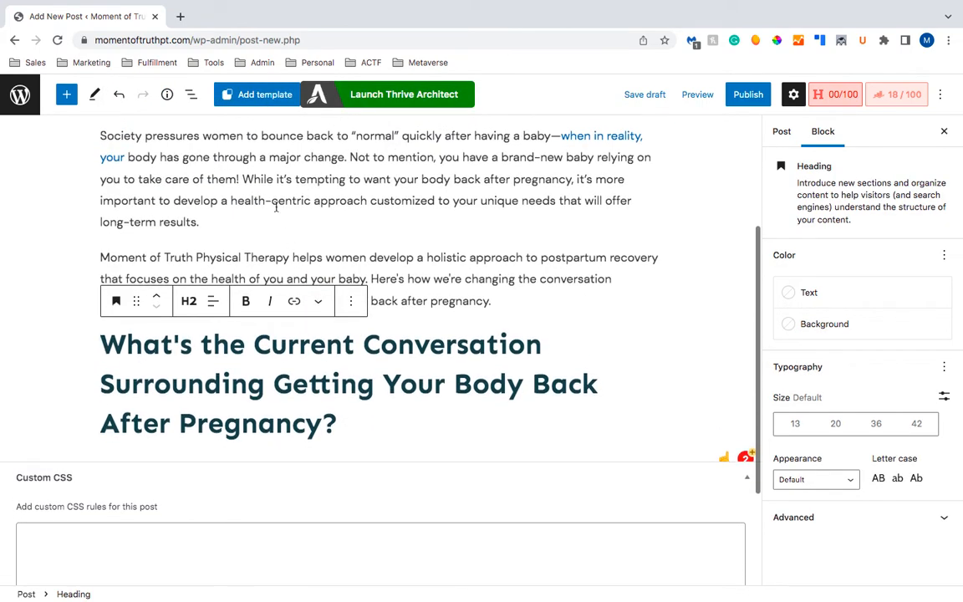
scroll(287, 232, down, 2)
click(287, 232)
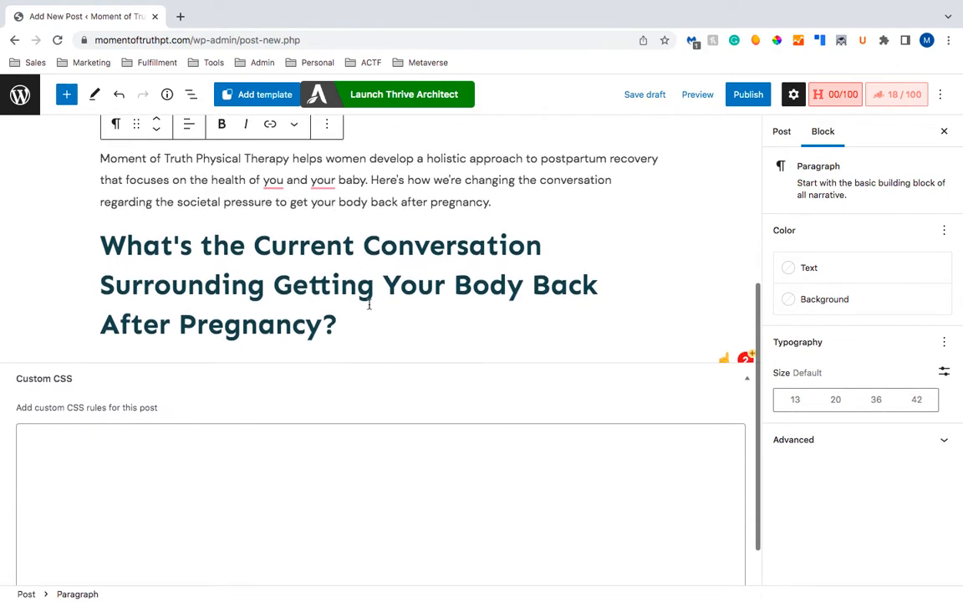
click(367, 331)
key(Return)
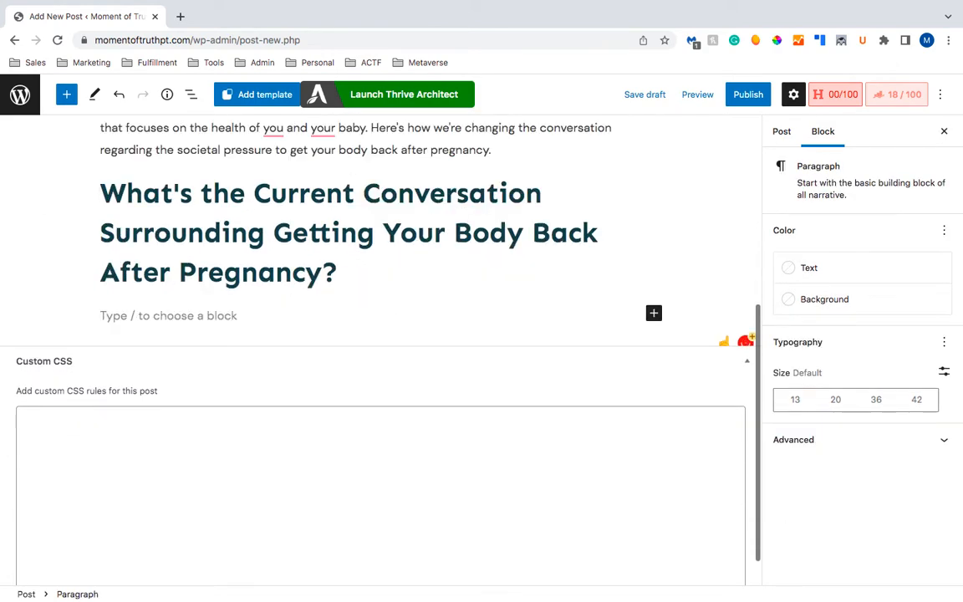
key(super+Tab)
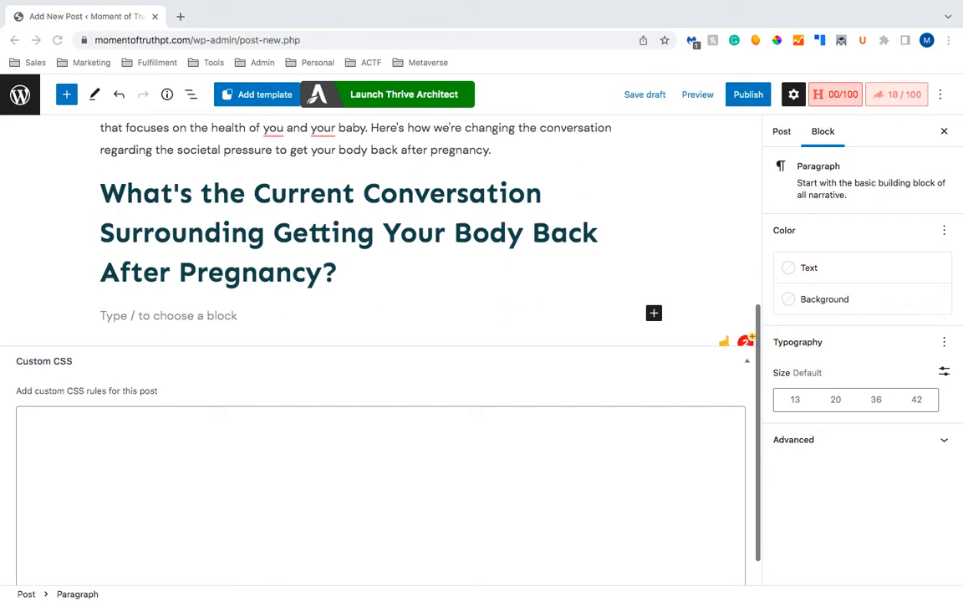
click(220, 315)
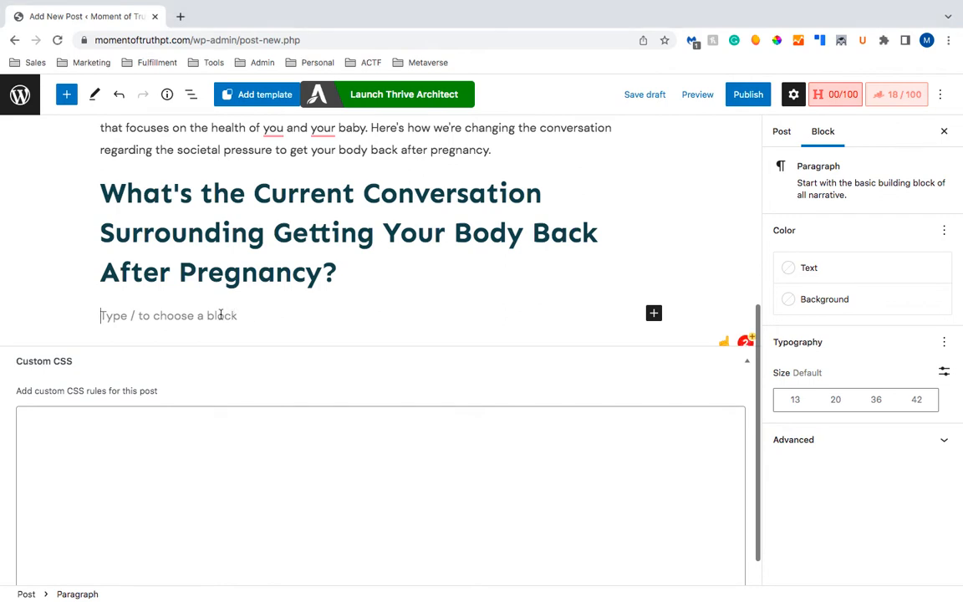
key(super+v)
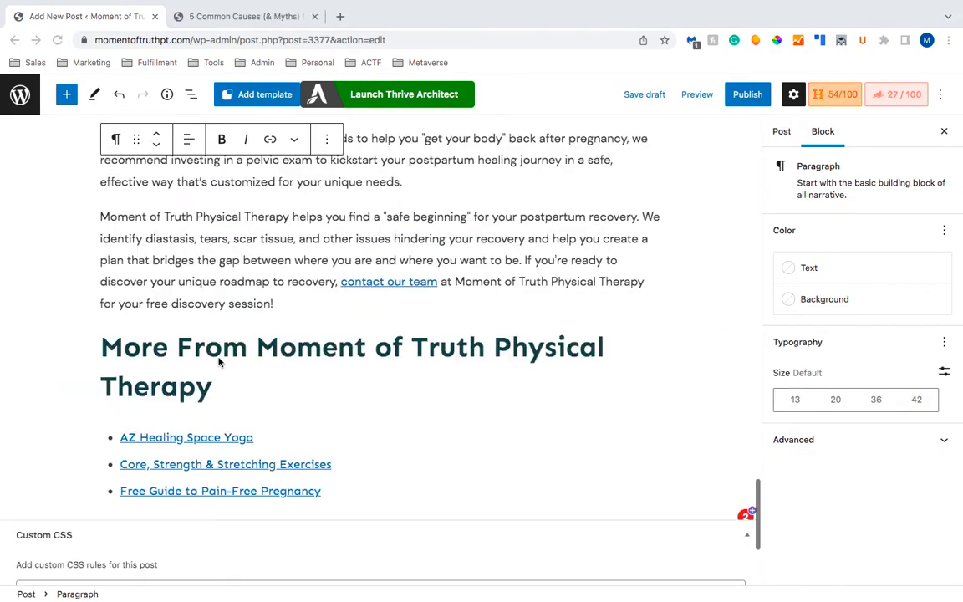
Review the whole pasted article, checking its headings, paragraphs and the closing list of links.
scroll(214, 359, up, 20)
scroll(226, 361, down, 20)
scroll(226, 361, down, 10)
scroll(225, 361, up, 3)
scroll(225, 268, down, 3)
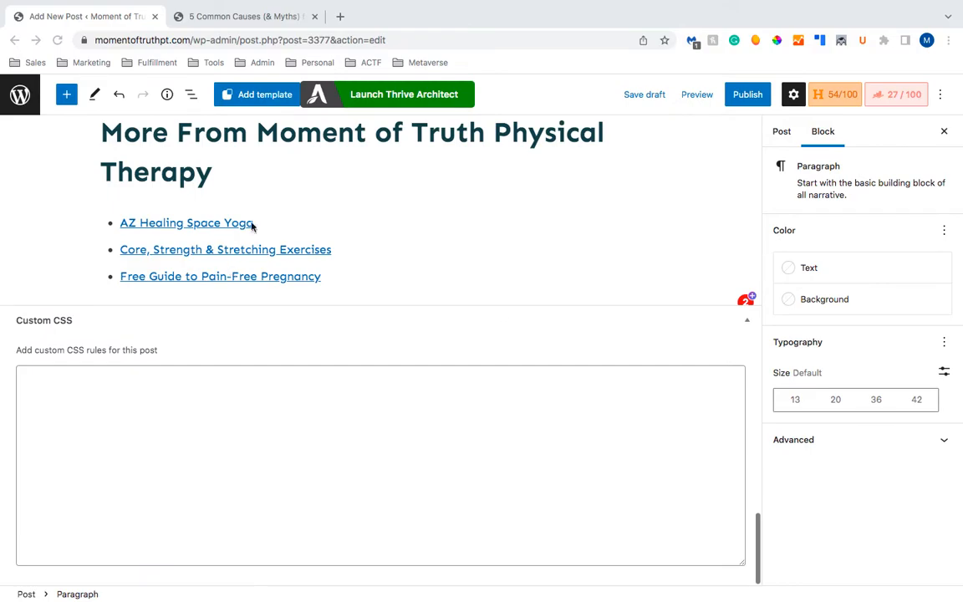
scroll(228, 250, up, 20)
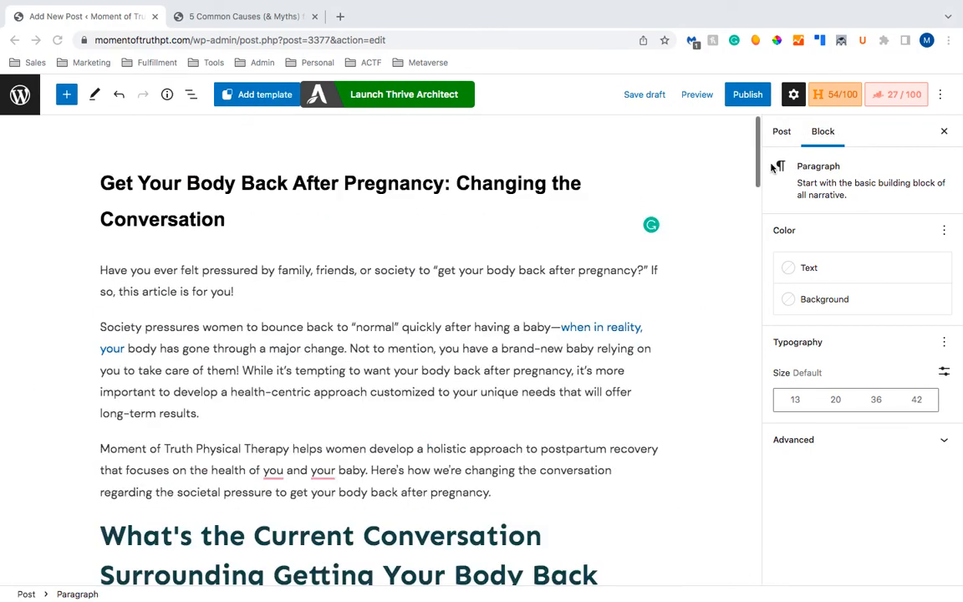
Assign the post to the Blog category in the post settings.
click(781, 132)
scroll(818, 255, down, 2)
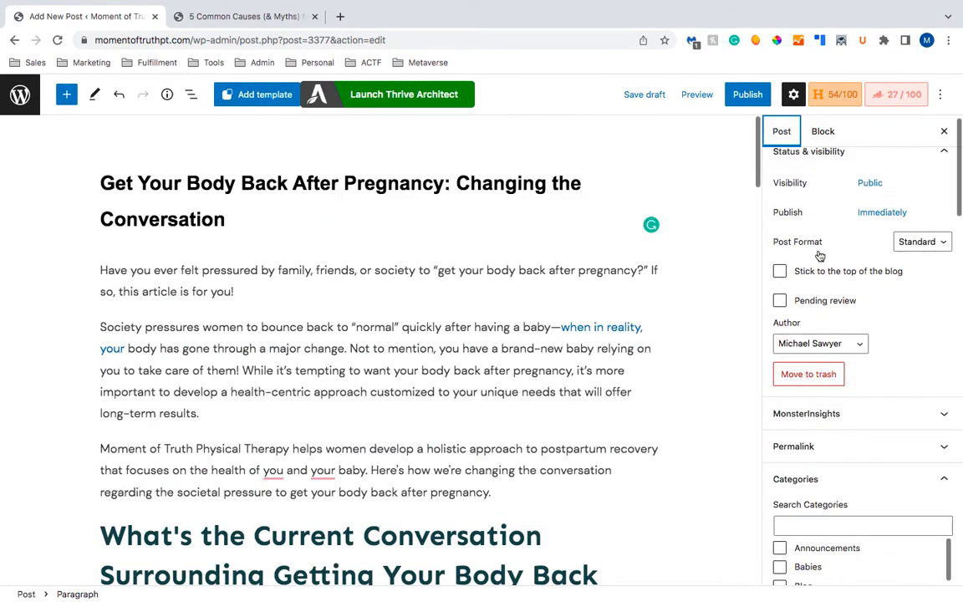
scroll(819, 255, down, 4)
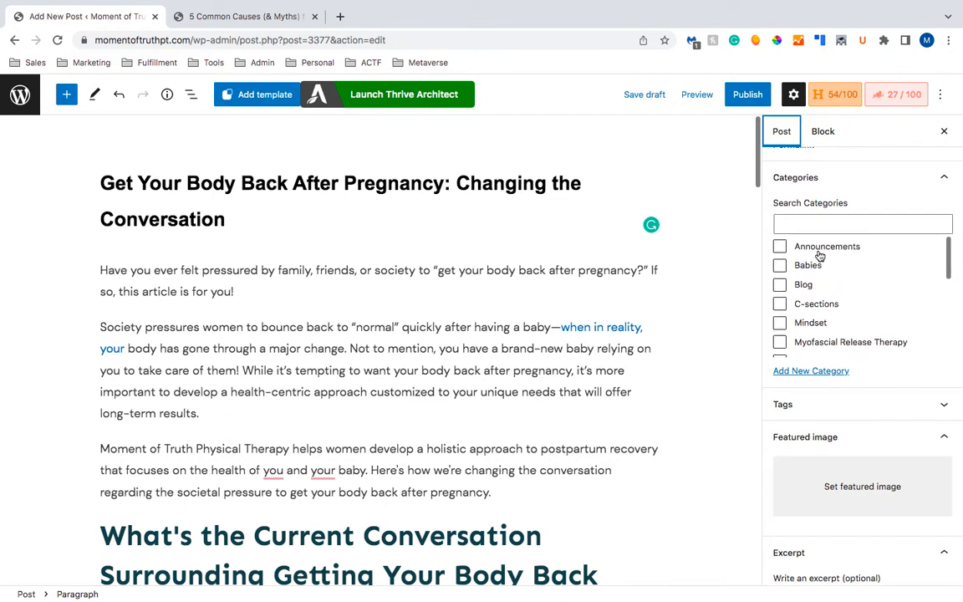
scroll(827, 299, down, 1)
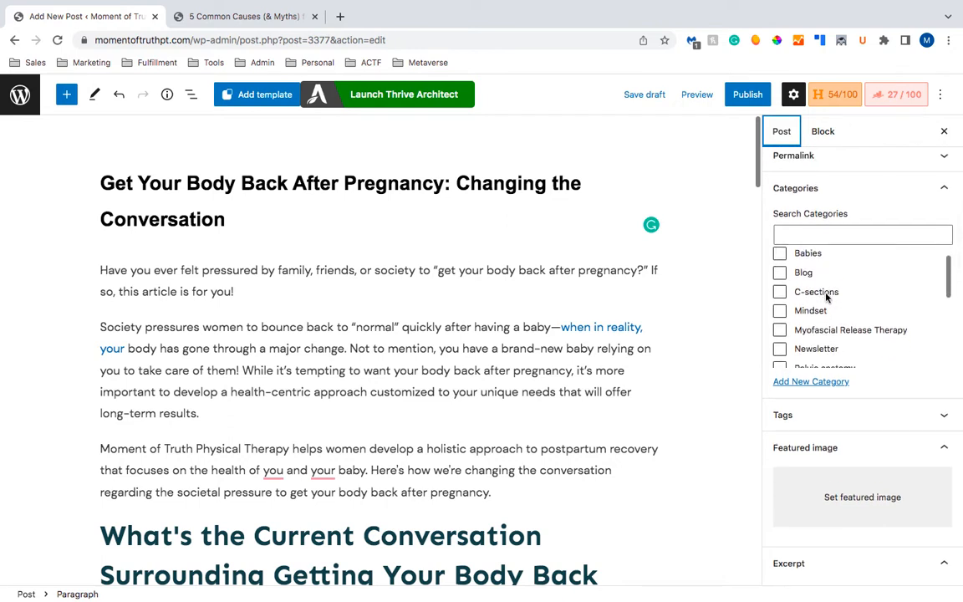
click(779, 272)
scroll(815, 292, down, 3)
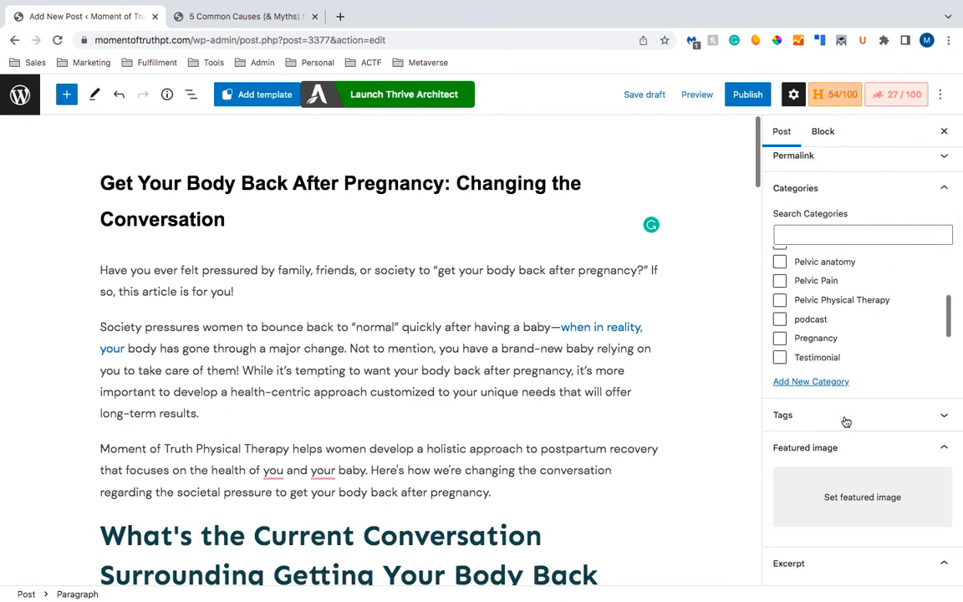
Upload How-to-Get-Your-Body-Back-After-Pregnancy_1920x1080px.jpg to the media library as the featured image choice.
scroll(846, 422, down, 2)
scroll(847, 338, down, 1)
click(827, 358)
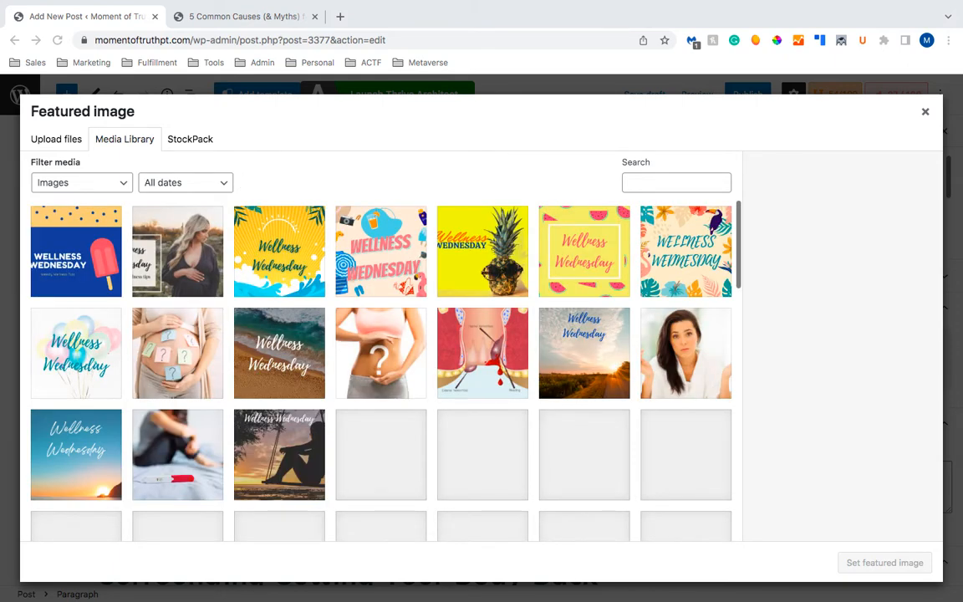
click(58, 140)
drag(15, 211, 385, 298)
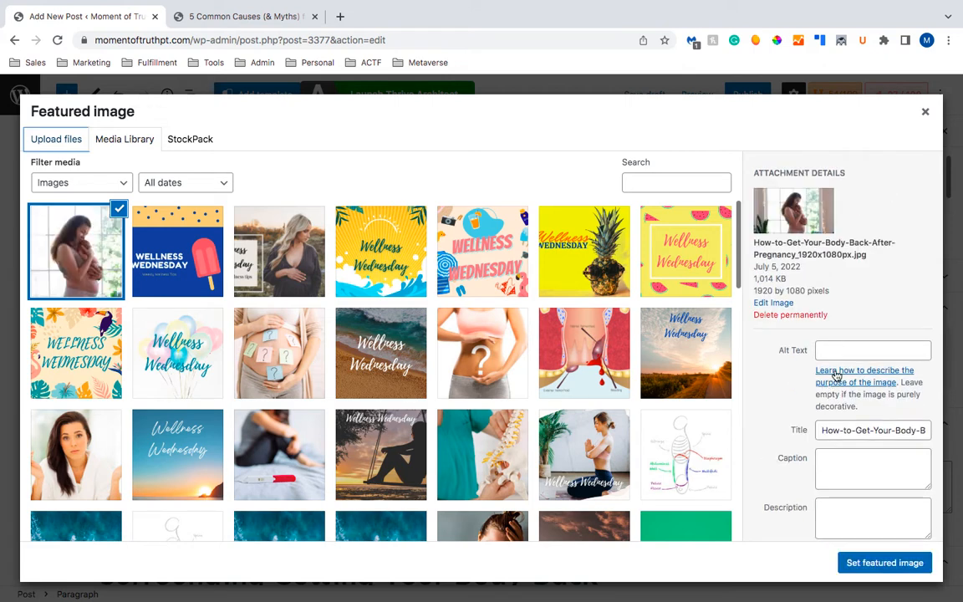
Enter "How to Get Your Body Back" as the uploaded image's alt text.
click(825, 347)
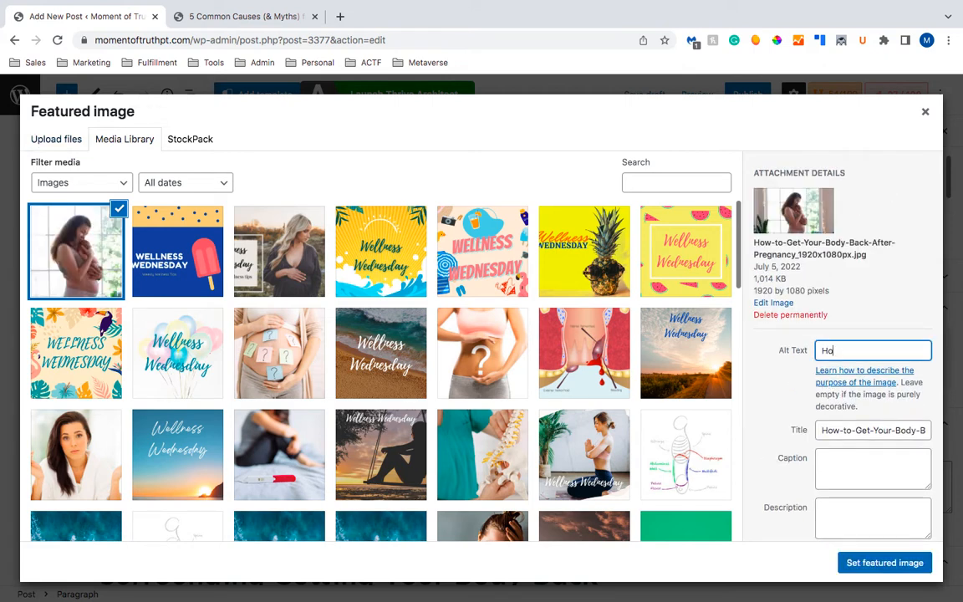
text(How to Get Your body Back)
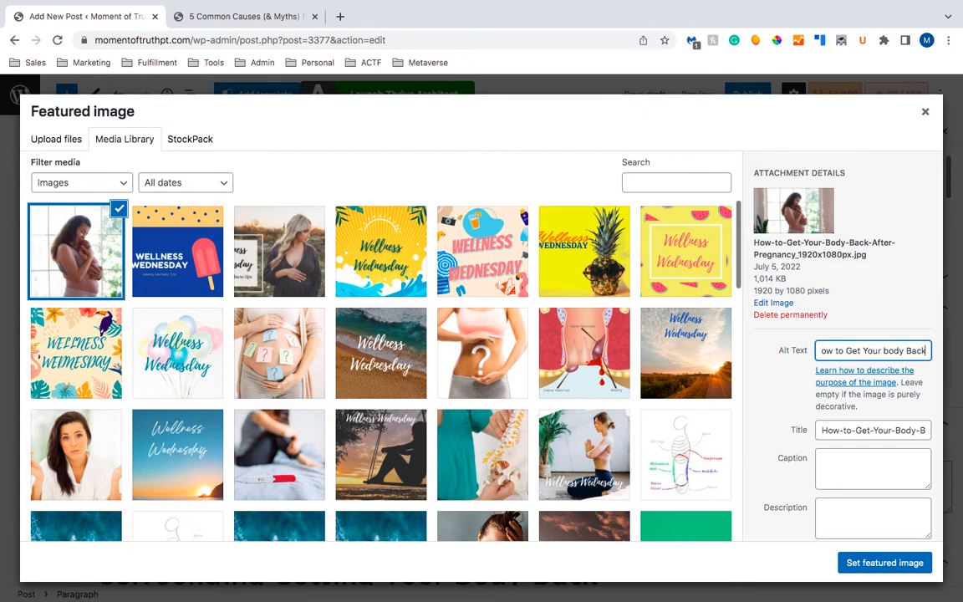
text(Back)
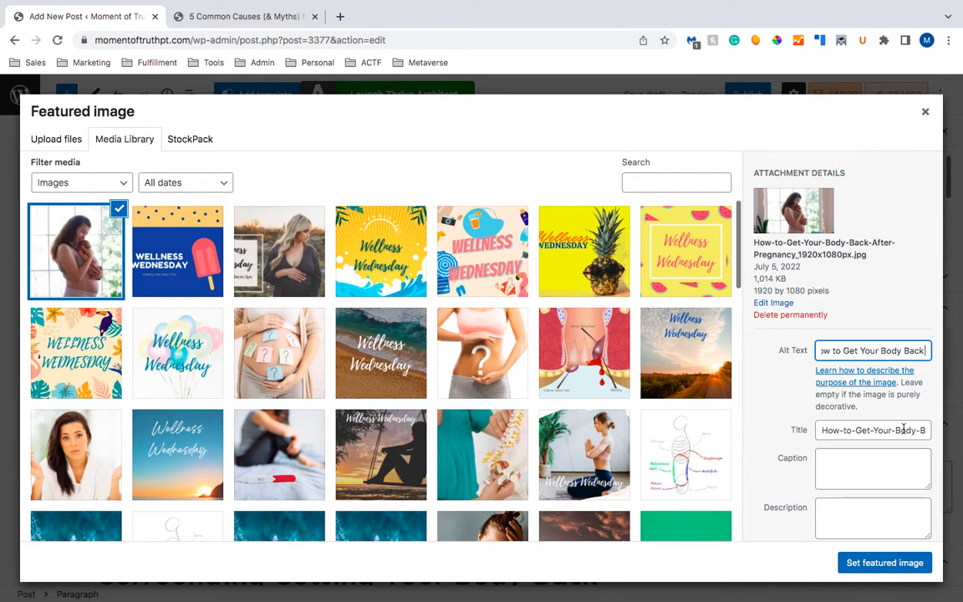
key(Tab)
click(891, 430)
drag(883, 430, 817, 428)
click(901, 372)
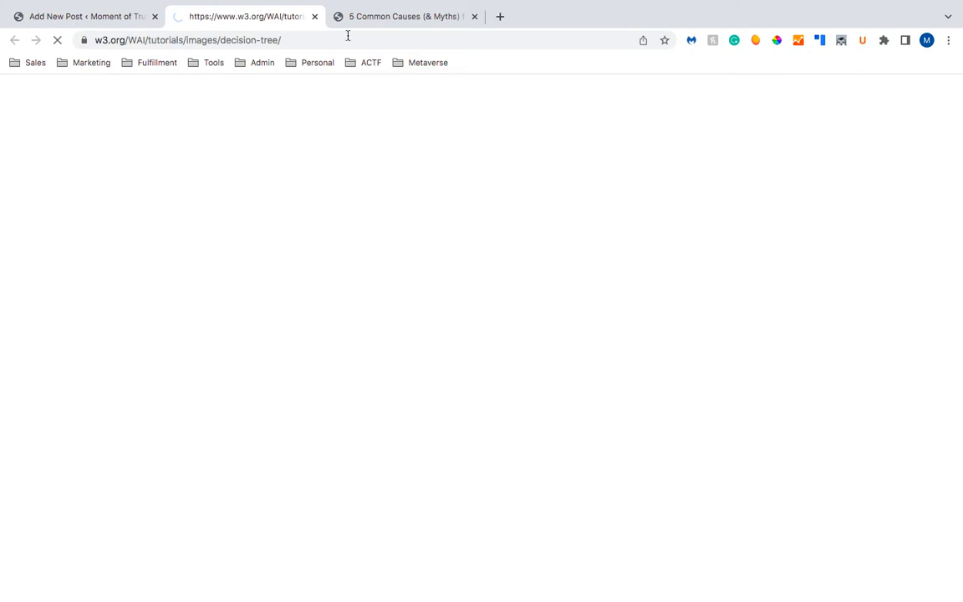
key(super+w)
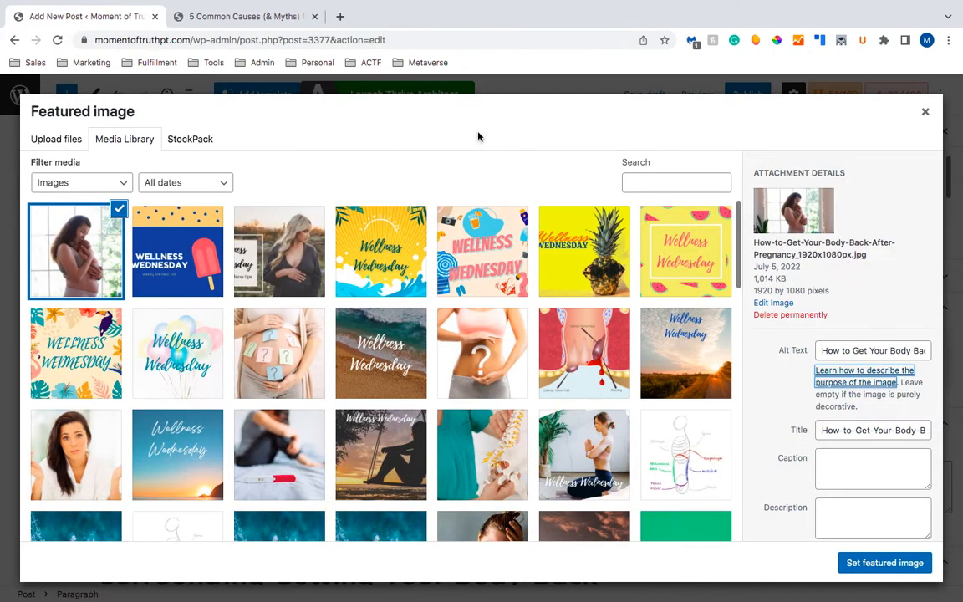
Append "After Pregnancy" to the uploaded image's alt text and set the image as the post's featured image.
drag(873, 351, 961, 354)
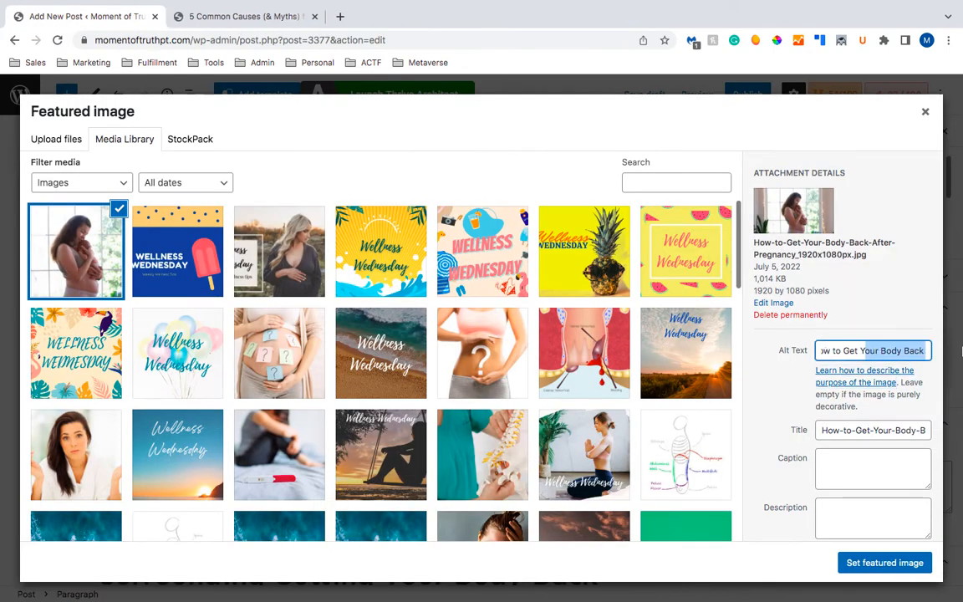
key(Right)
text(After Pregnancy)
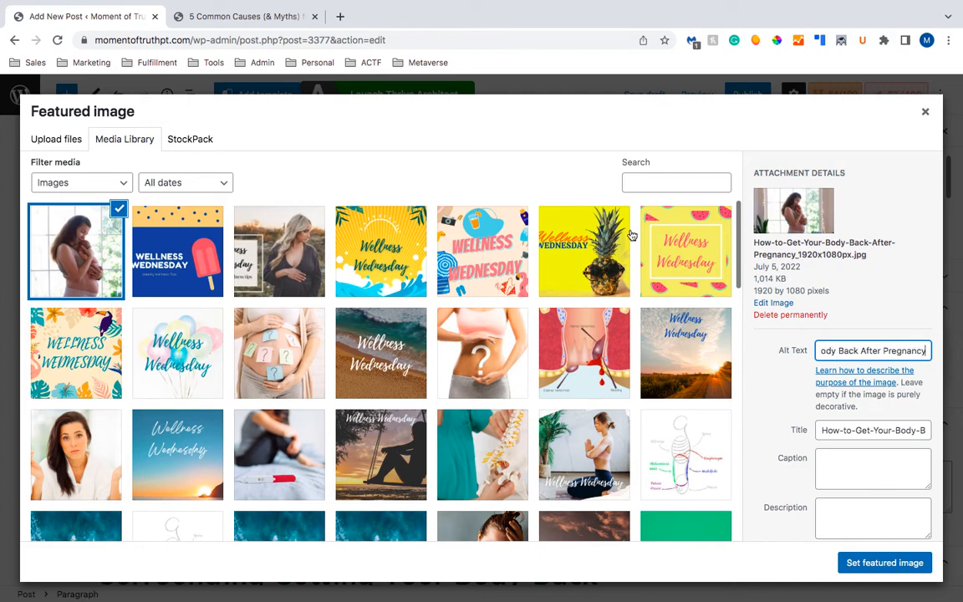
click(849, 563)
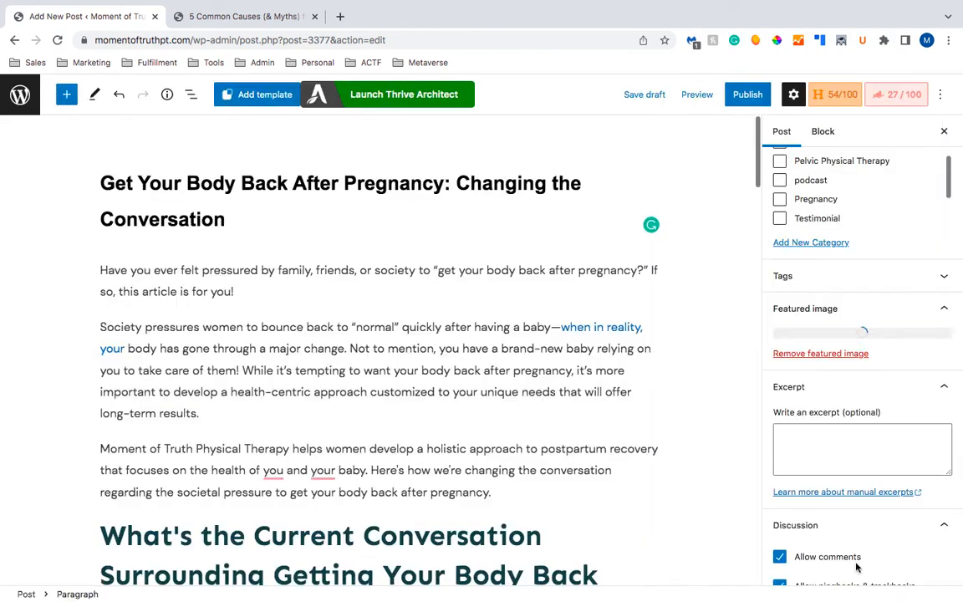
Review the remaining post settings, from excerpt and discussion to theme visibility, and look through the article's content.
scroll(843, 519, down, 8)
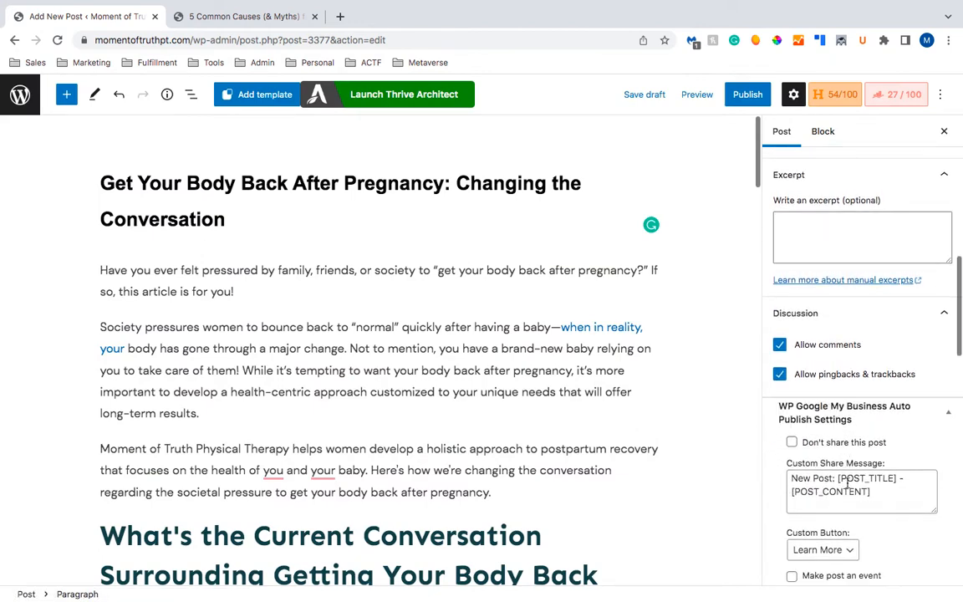
scroll(848, 487, down, 10)
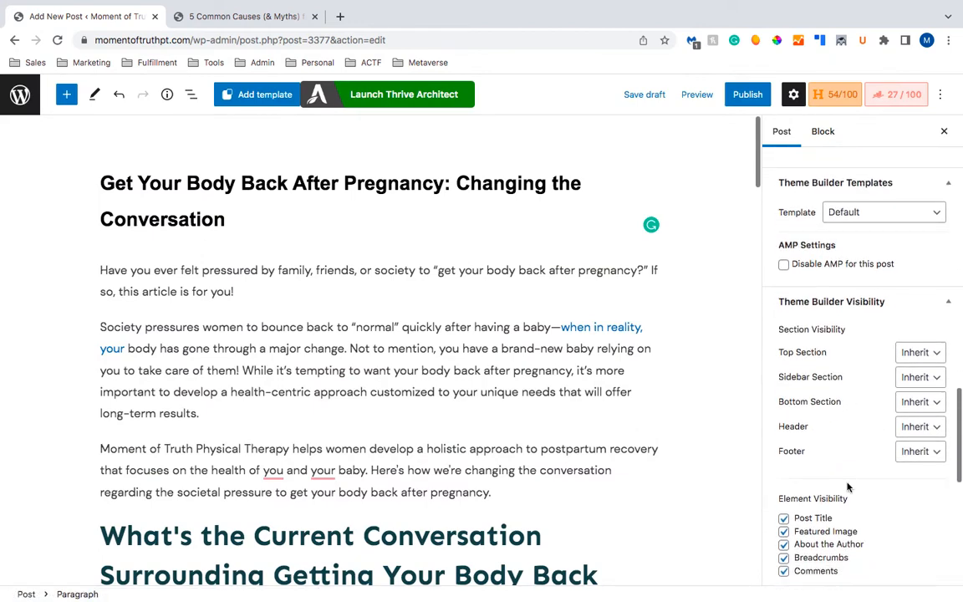
scroll(848, 487, down, 5)
scroll(848, 487, up, 15)
scroll(848, 488, down, 1)
scroll(848, 487, down, 2)
scroll(848, 487, up, 6)
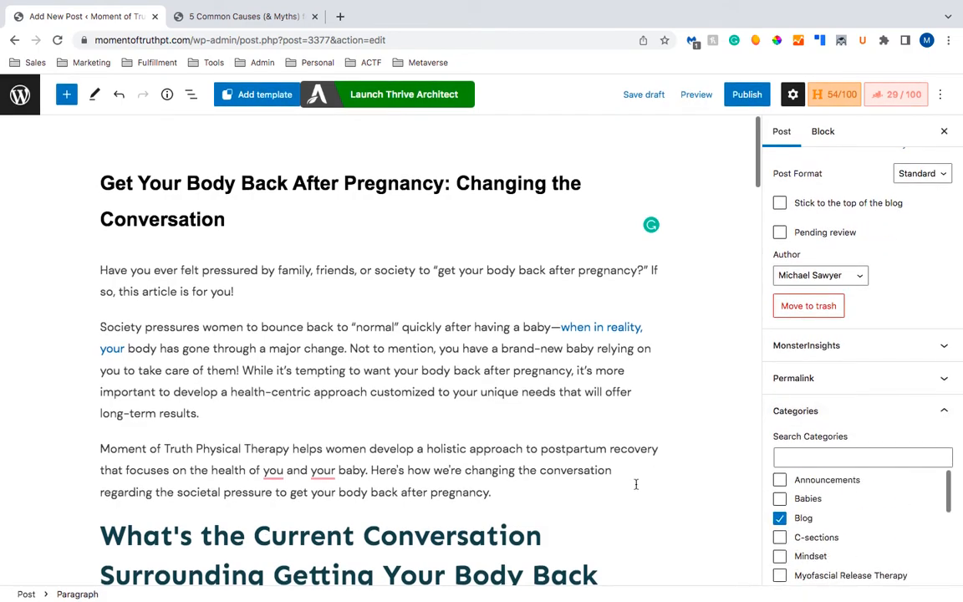
scroll(635, 486, down, 4)
scroll(635, 485, down, 15)
scroll(635, 486, up, 12)
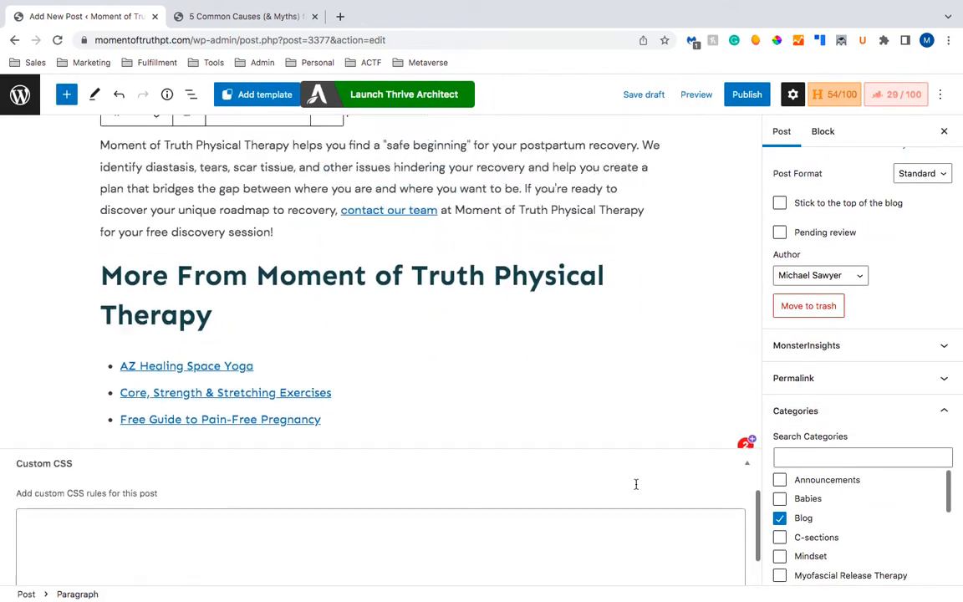
Set the post's author to MomentofTruthPT and check the publish date options, keeping publication set to Immediately.
click(802, 275)
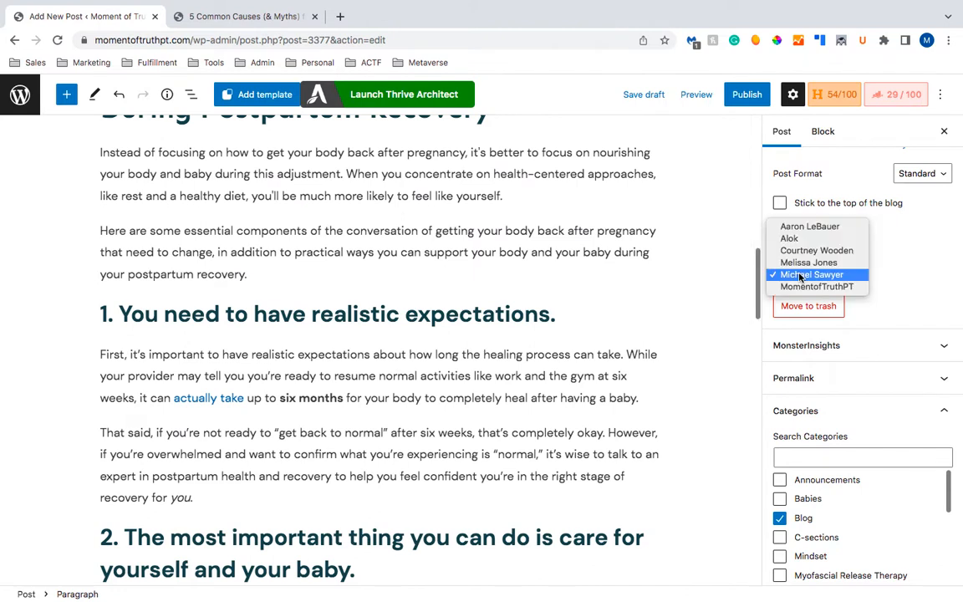
click(817, 286)
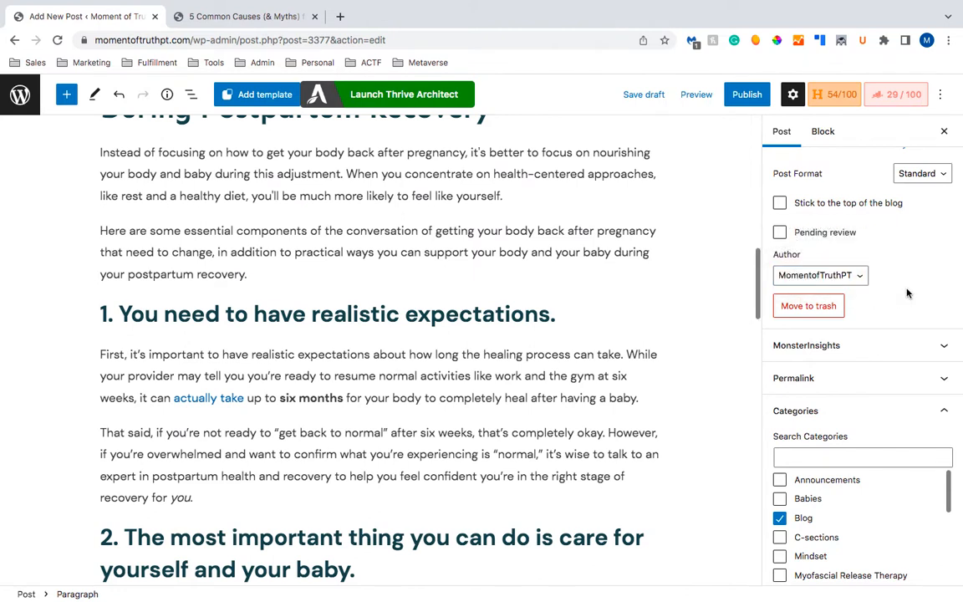
scroll(815, 299, up, 2)
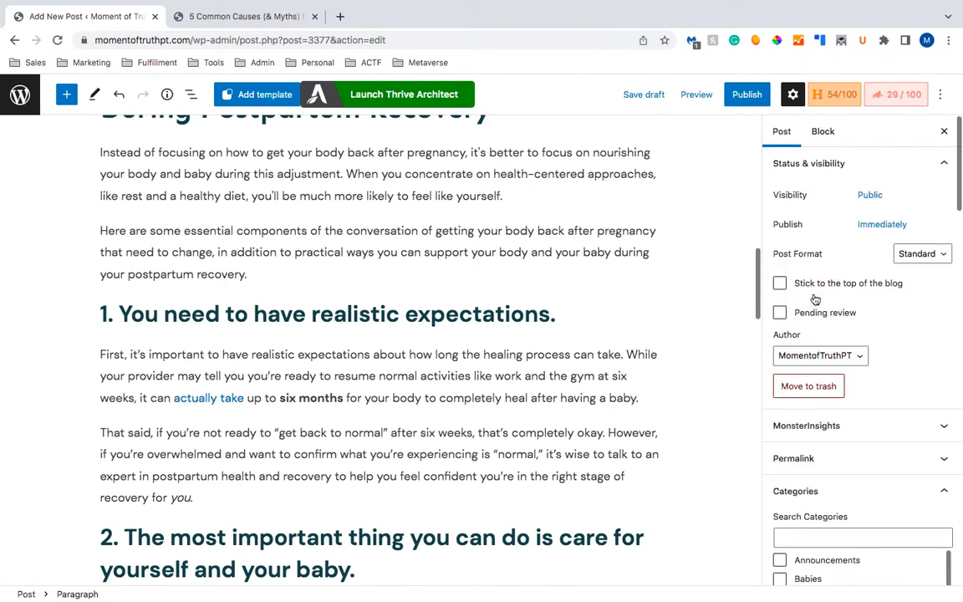
click(879, 226)
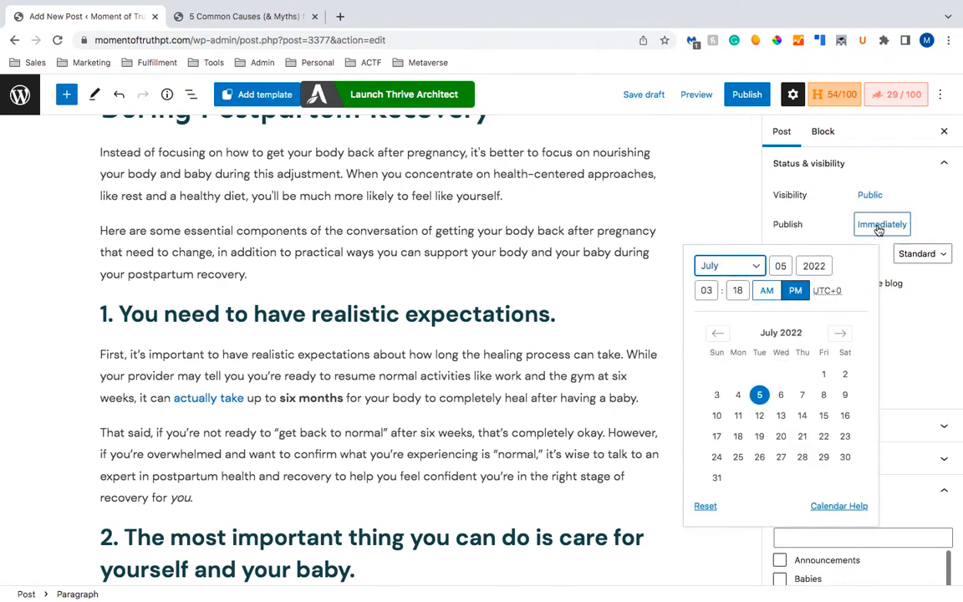
click(907, 396)
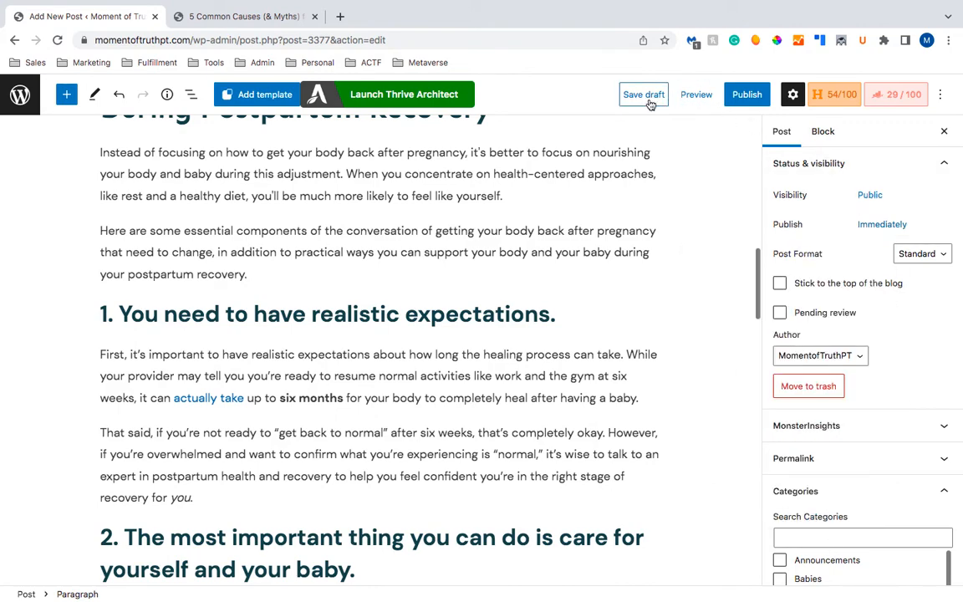
Save the post as a draft and open its preview in a new tab.
scroll(648, 126, up, 10)
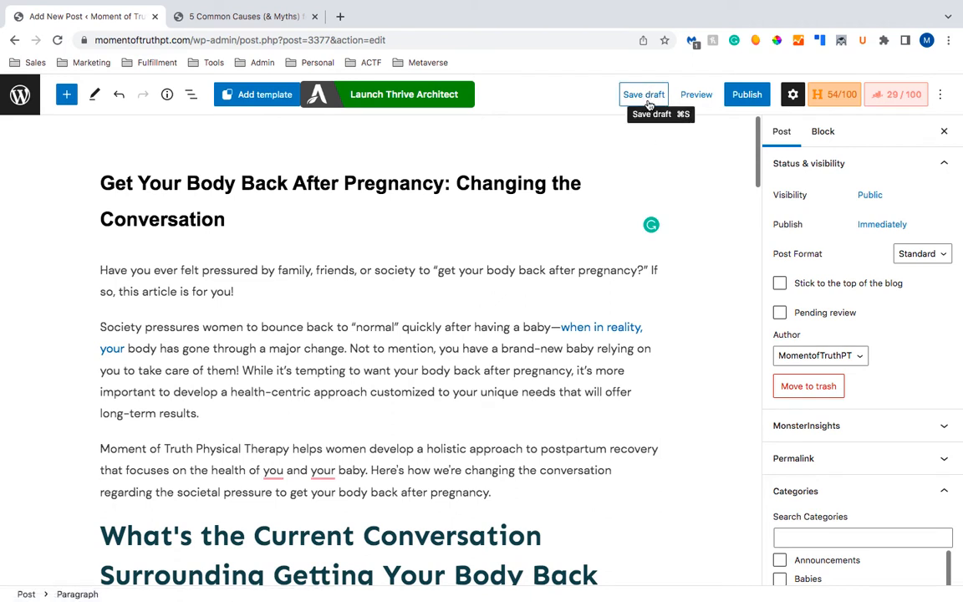
click(648, 100)
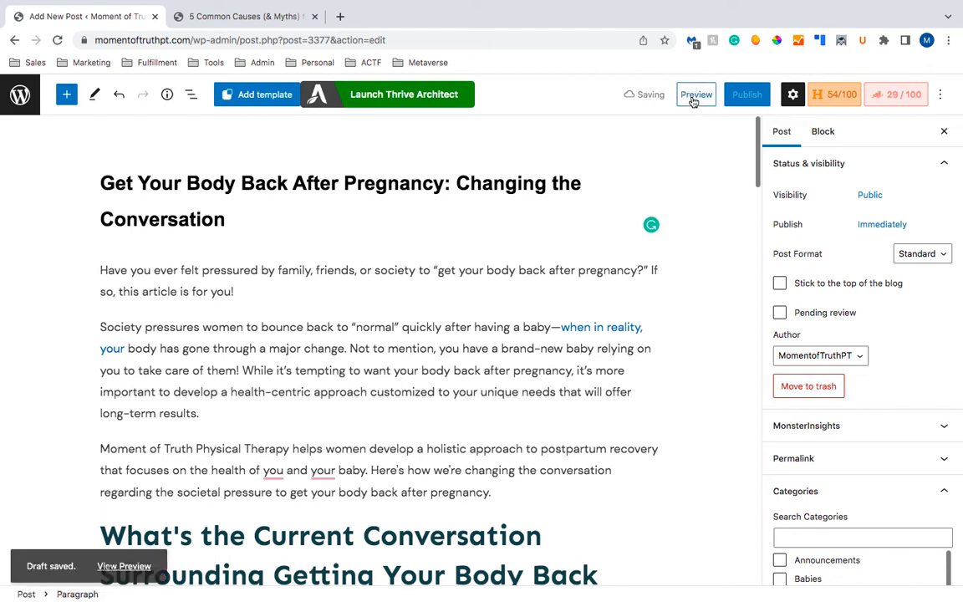
click(694, 96)
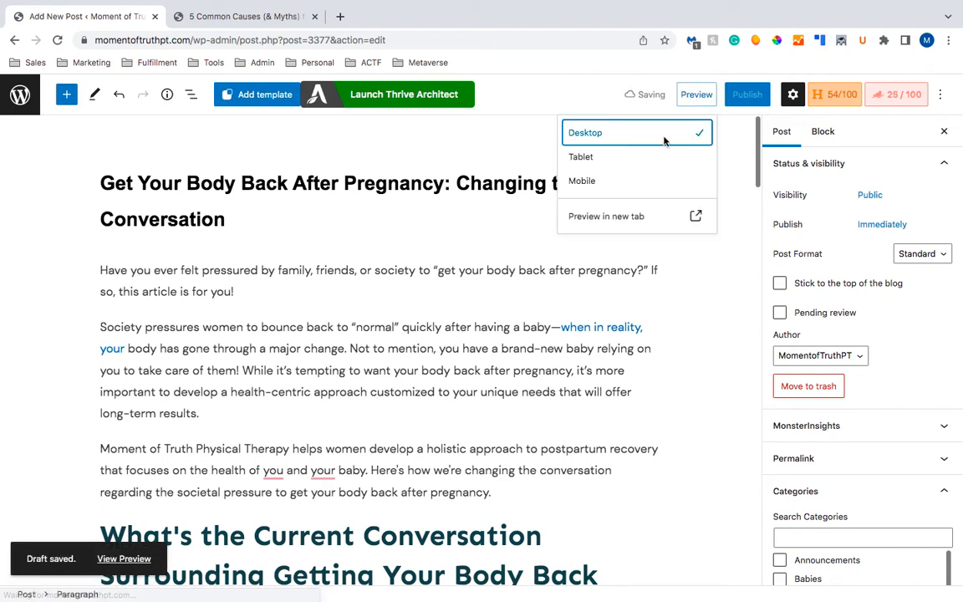
click(635, 222)
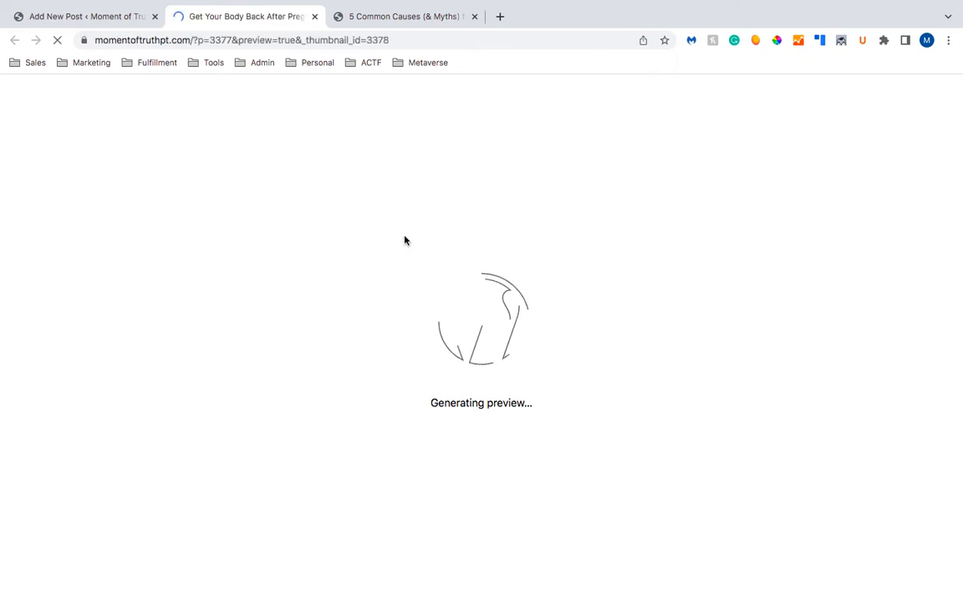
Examine the previewed post from title to comment section, checking the author, featured image, headings, links and author box.
scroll(405, 240, down, 1)
scroll(407, 240, down, 1)
scroll(451, 228, down, 1)
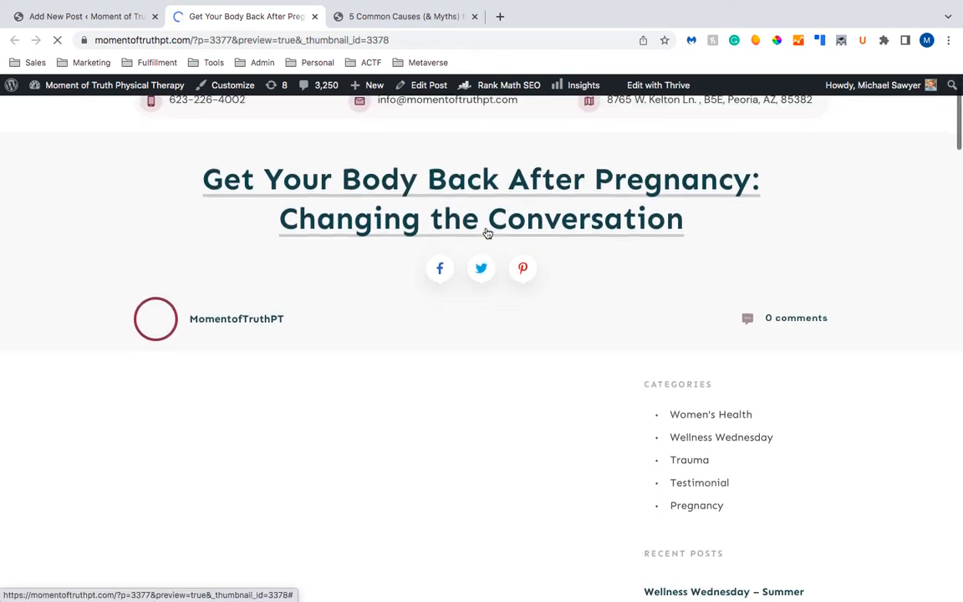
scroll(485, 233, down, 3)
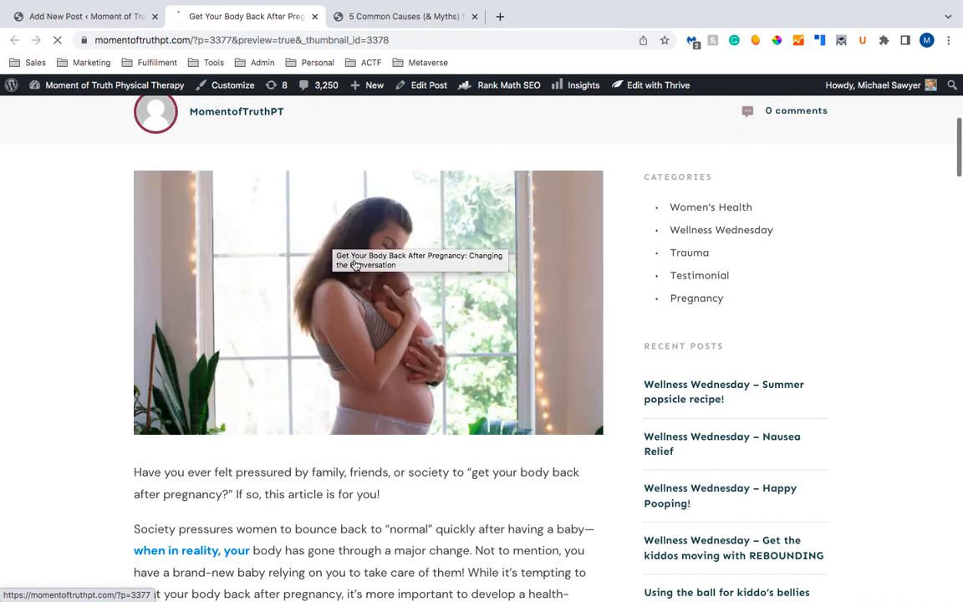
scroll(451, 399, down, 5)
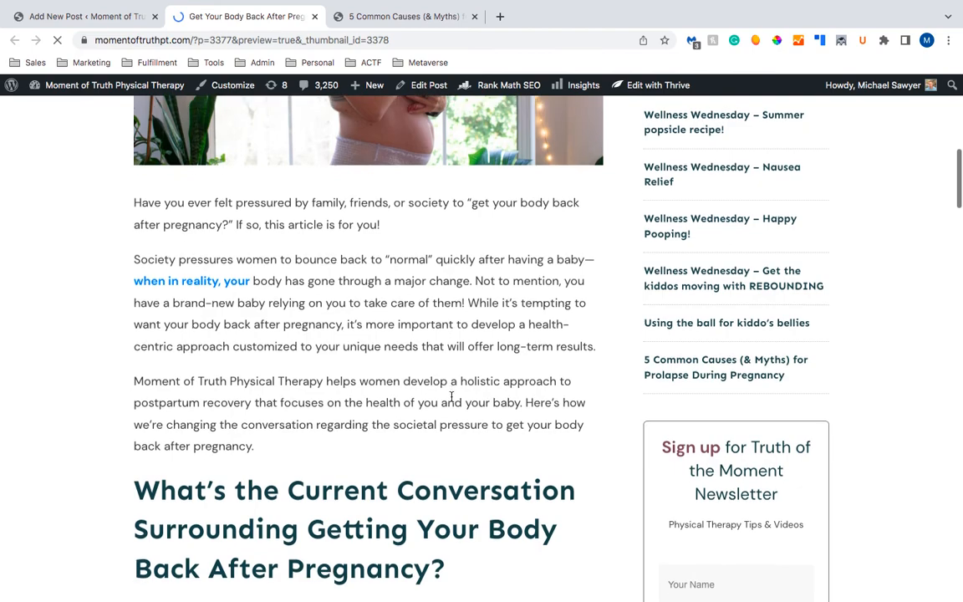
scroll(451, 399, down, 9)
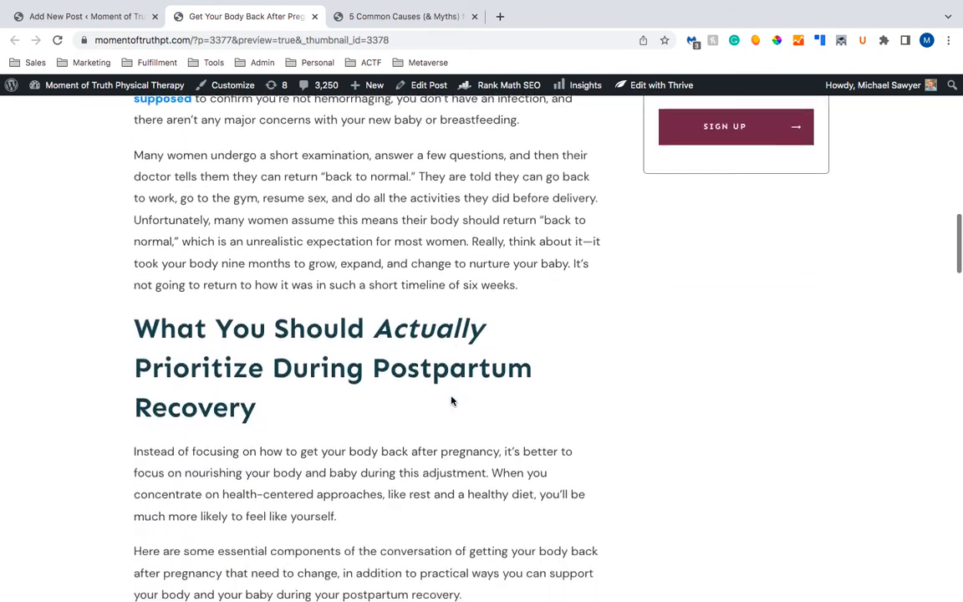
scroll(451, 399, down, 12)
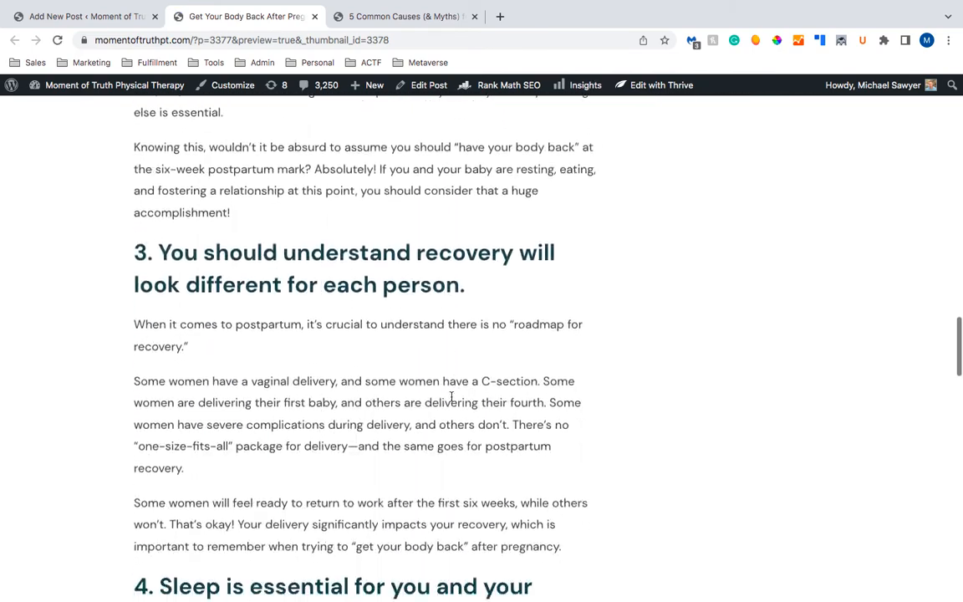
scroll(451, 402, down, 11)
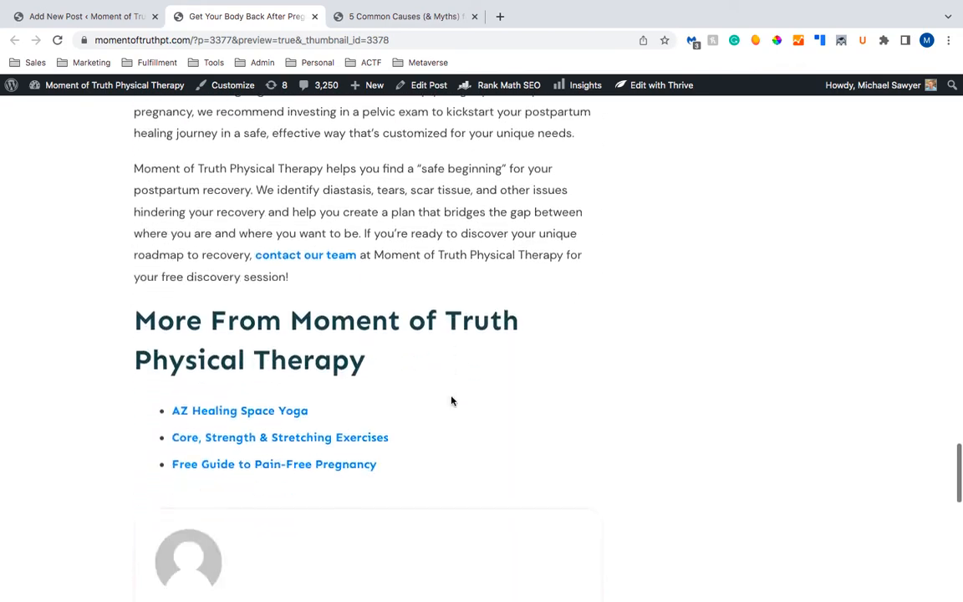
scroll(452, 401, down, 1)
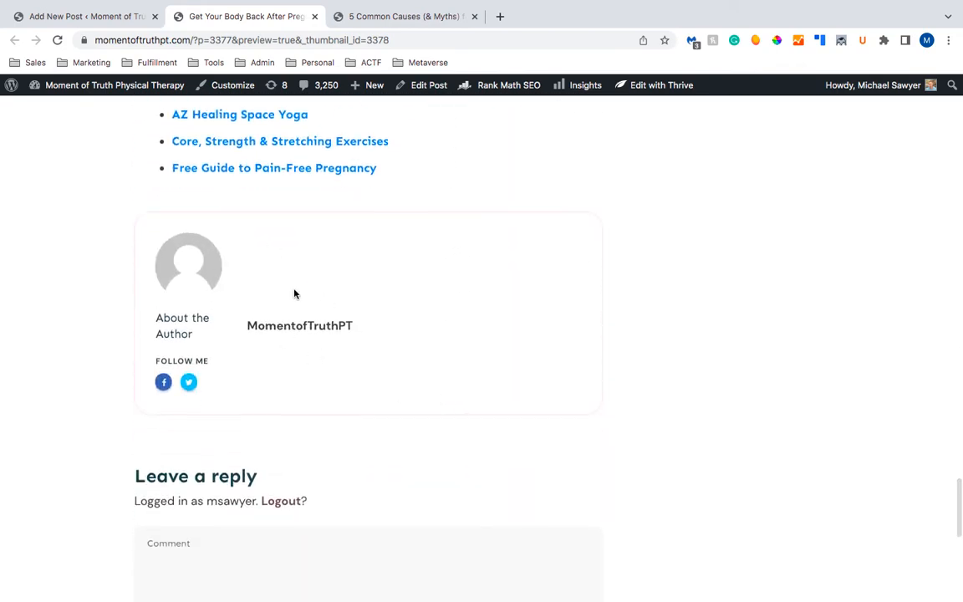
scroll(387, 305, up, 20)
scroll(385, 301, down, 3)
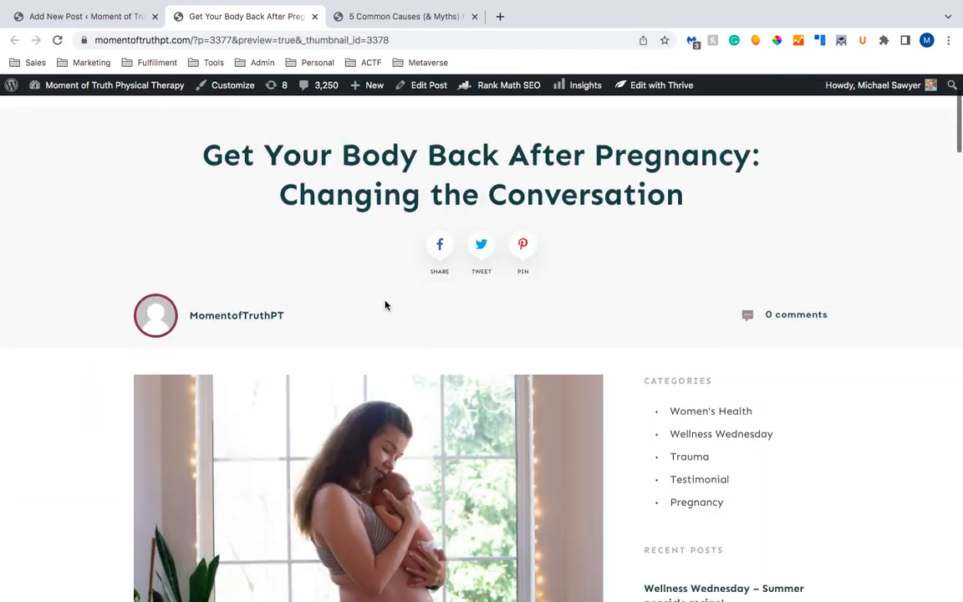
scroll(387, 305, up, 2)
scroll(385, 305, up, 3)
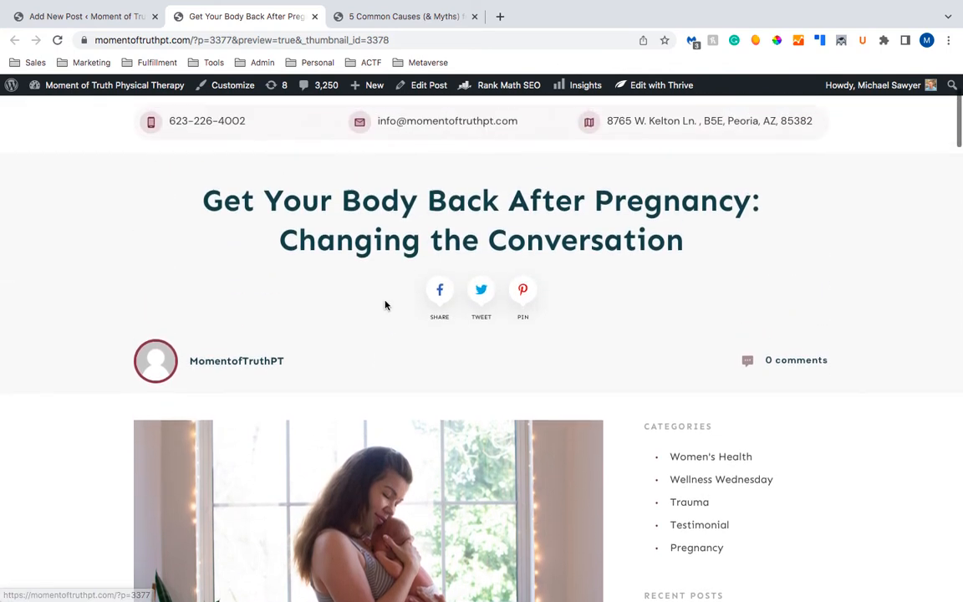
Return to the post editor and publish the post immediately with public visibility, confirming the pre-publish check.
click(149, 24)
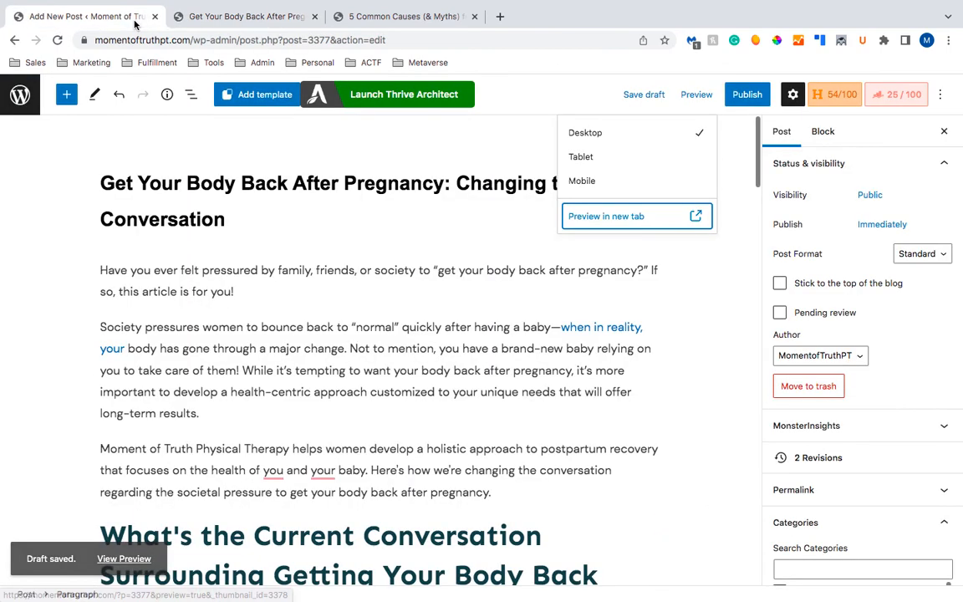
click(746, 93)
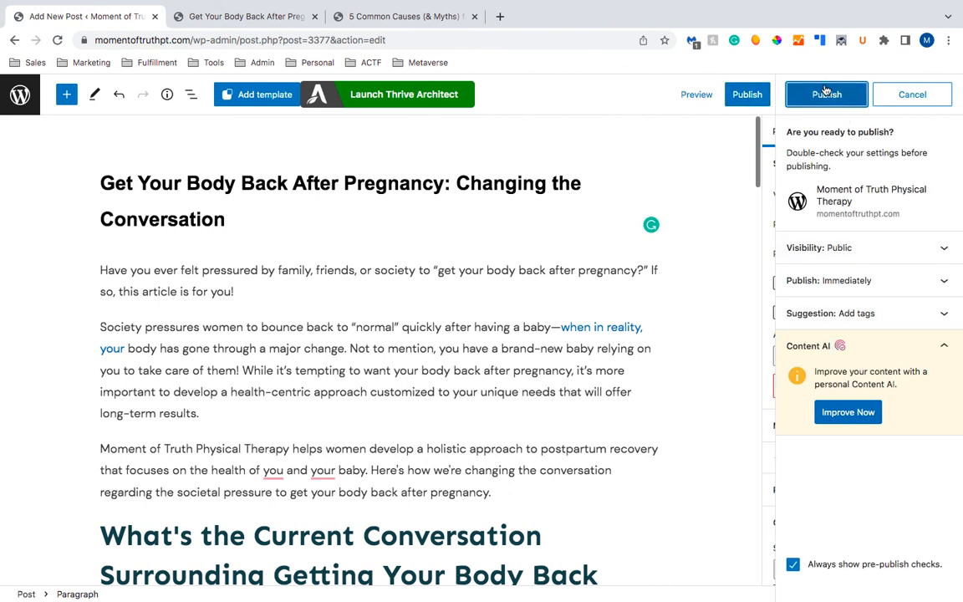
click(826, 93)
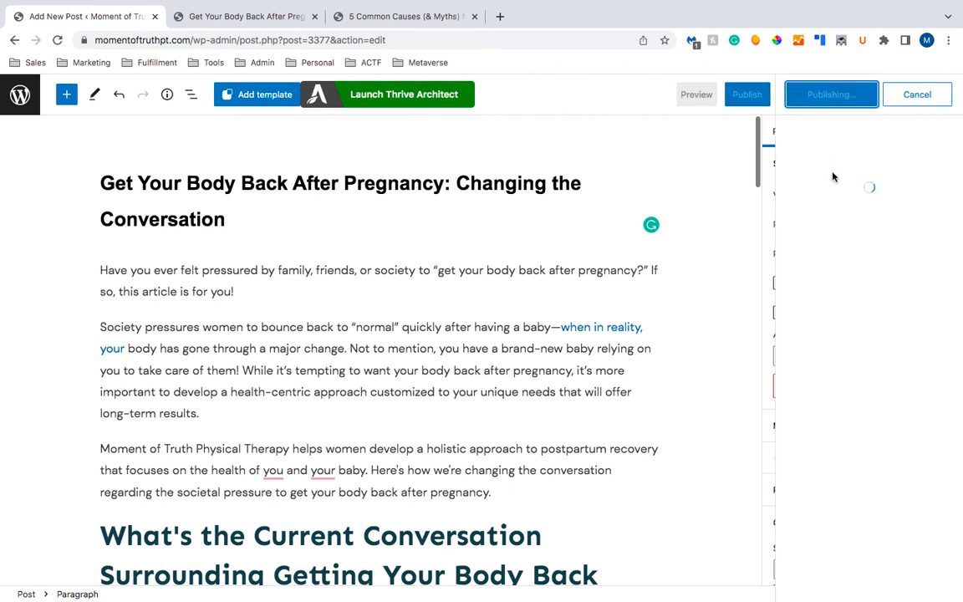